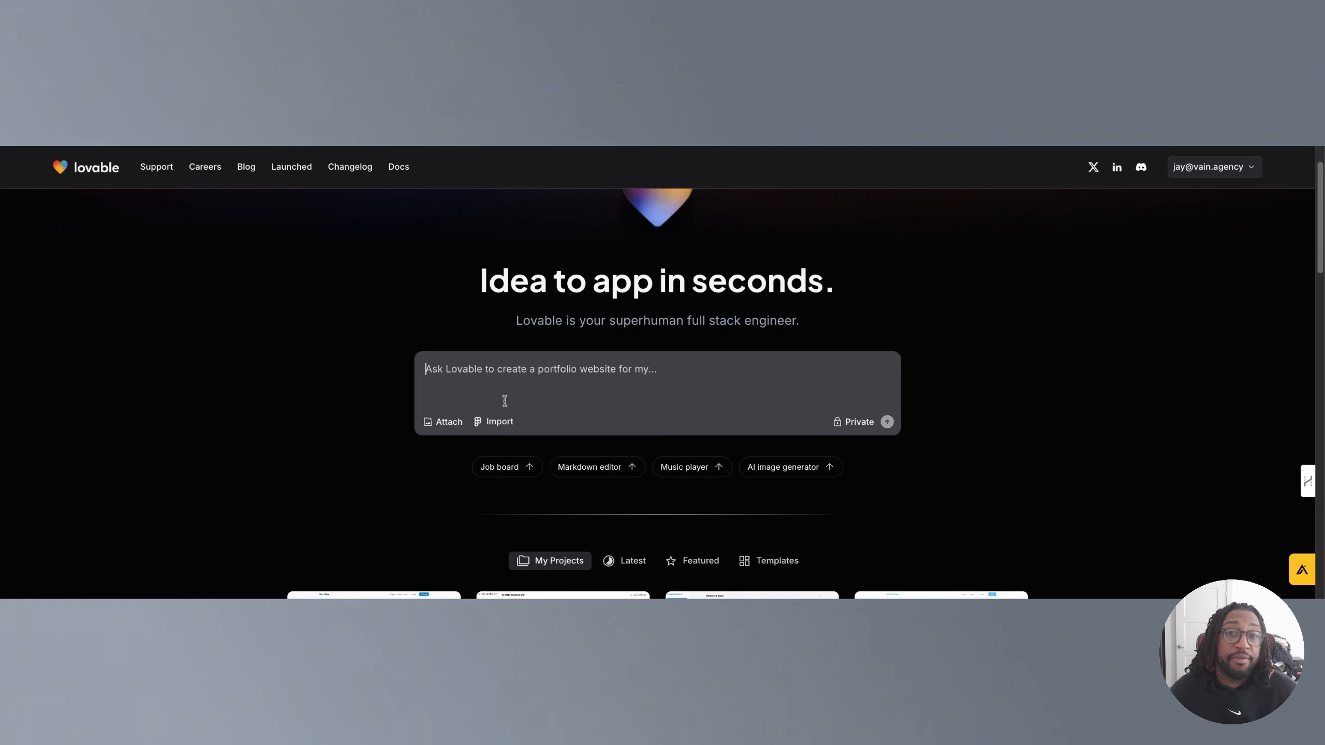
Browse your own projects in the My Projects gallery below the prompt box.
scroll(501, 393, down, 4)
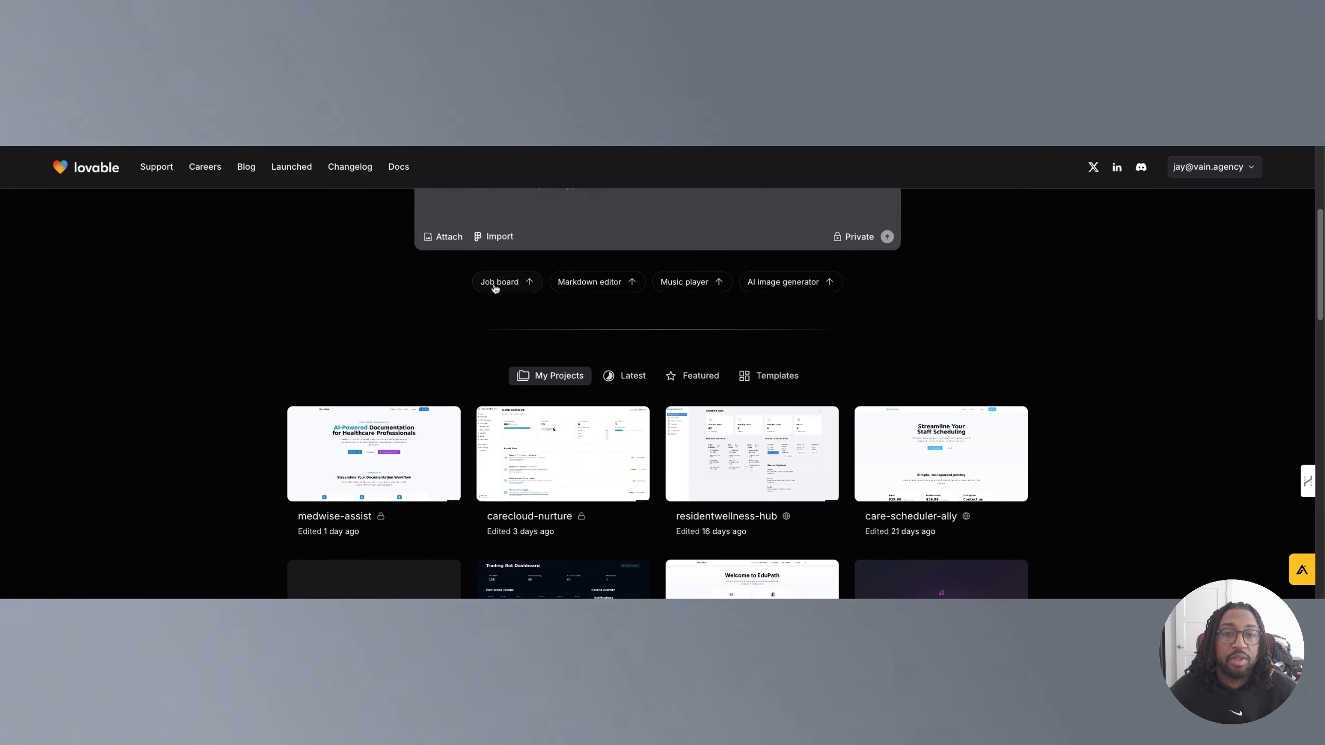
scroll(490, 298, up, 2)
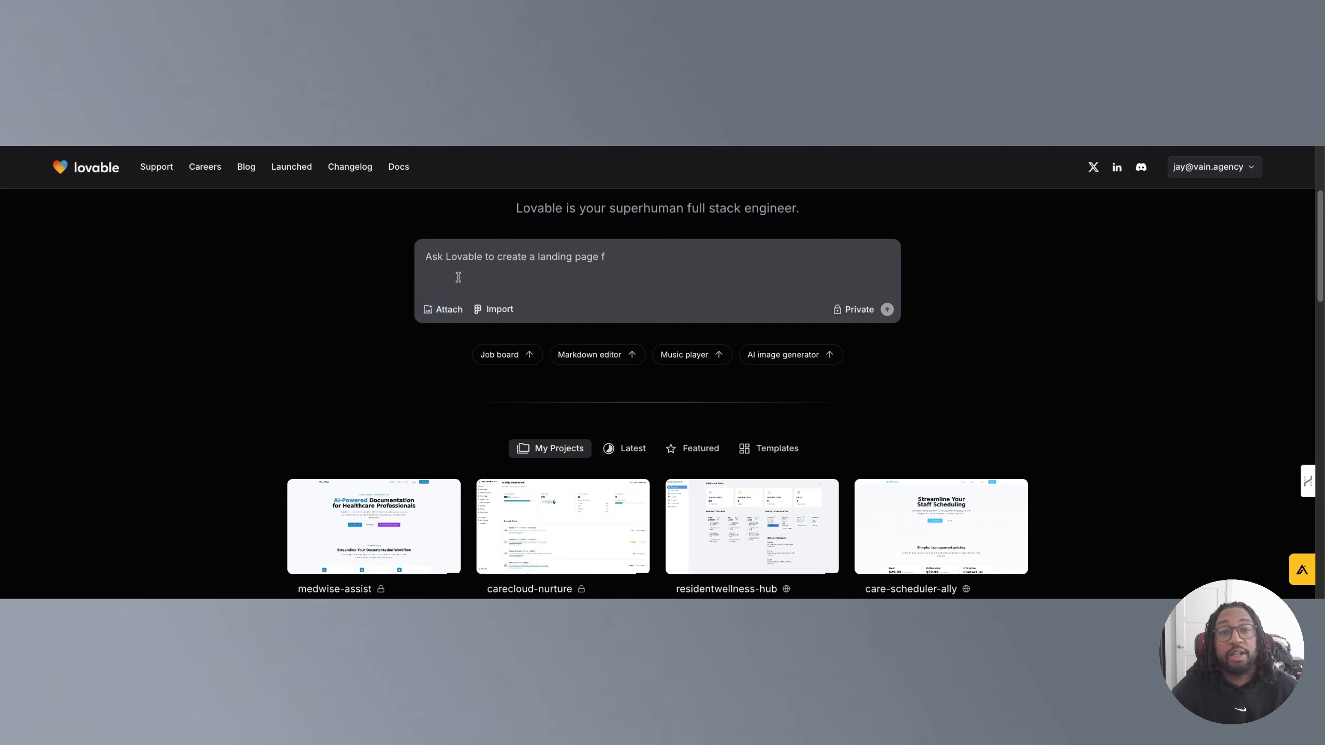
scroll(427, 365, down, 10)
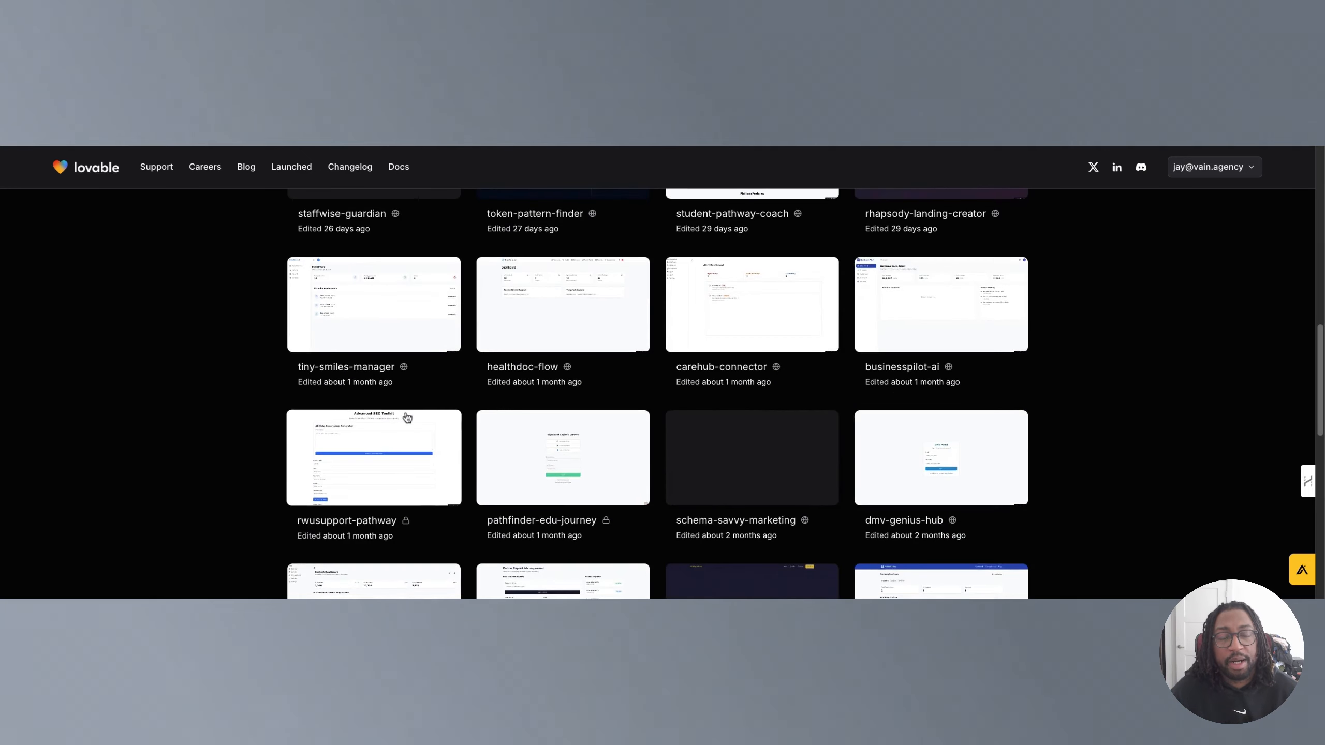
scroll(391, 417, down, 8)
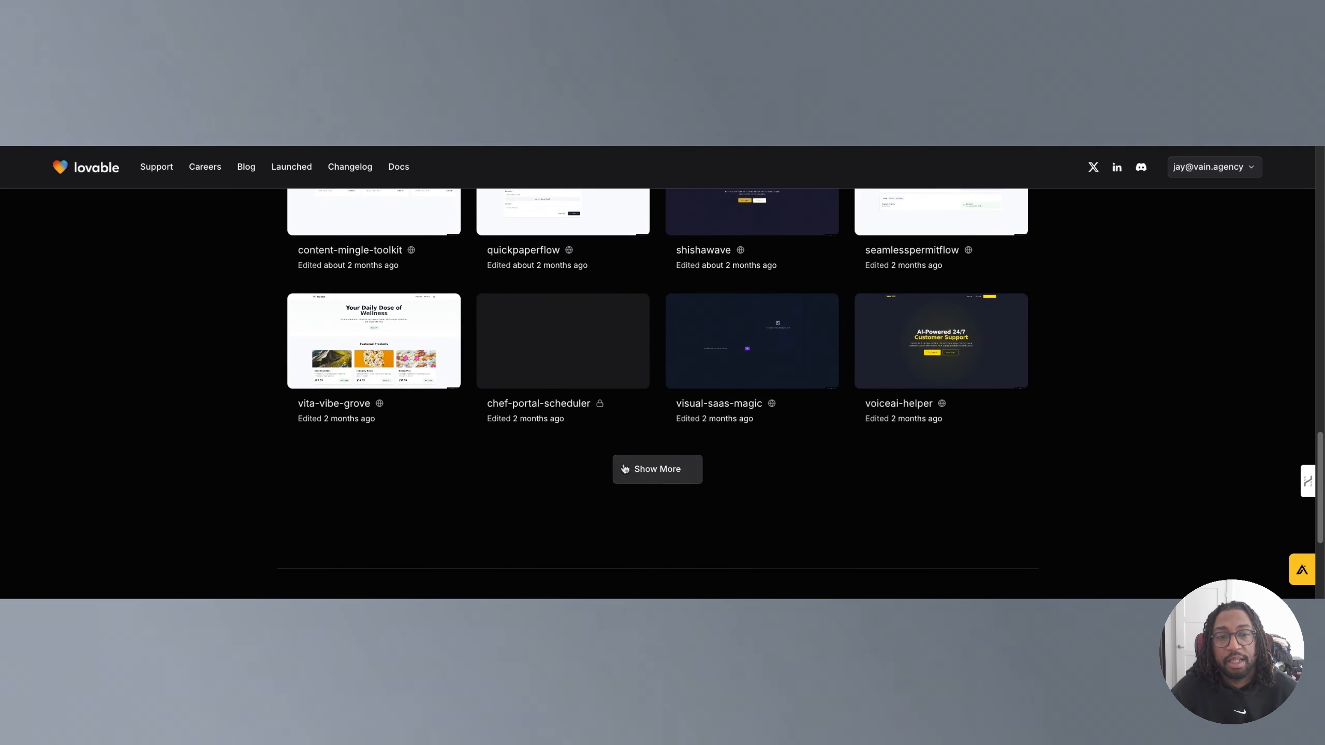
scroll(592, 459, up, 3)
scroll(585, 461, up, 15)
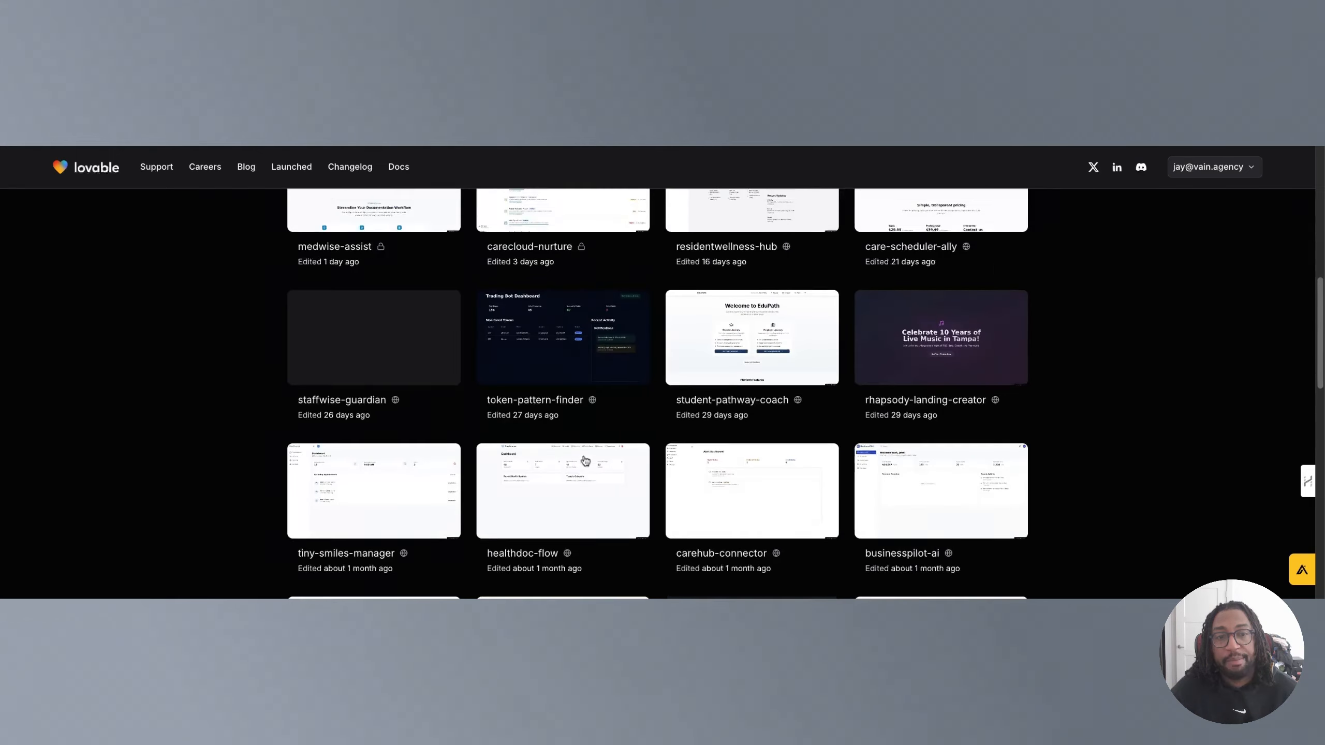
scroll(584, 460, down, 4)
scroll(584, 461, down, 2)
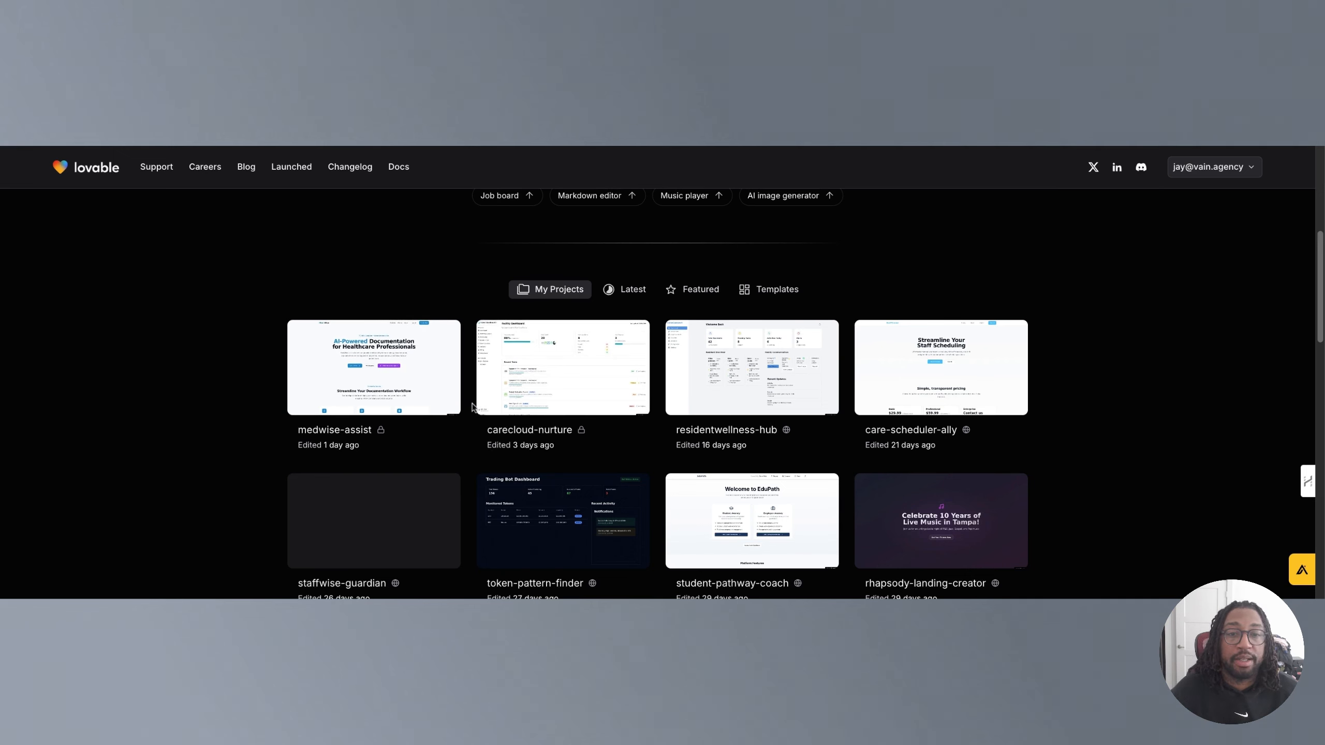
Switch to the Latest gallery and scroll through recently created community projects.
click(624, 291)
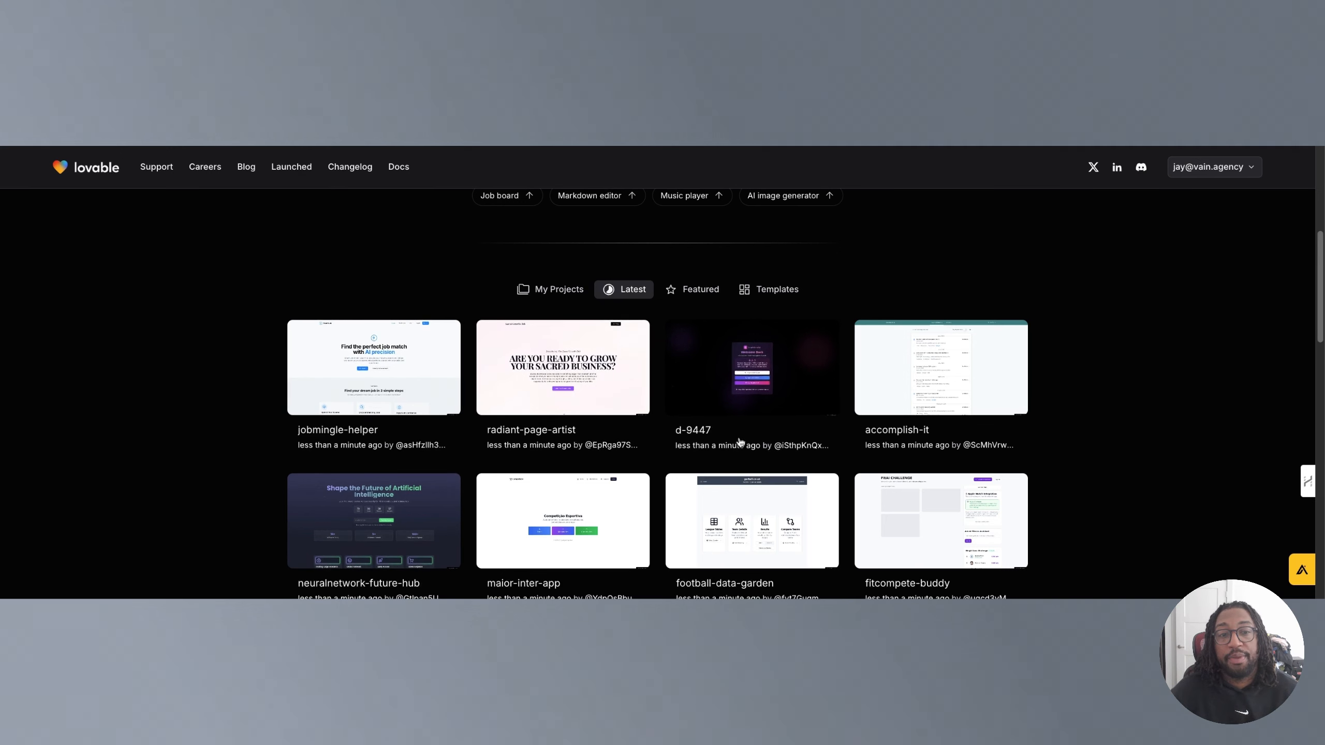
scroll(728, 420, down, 2)
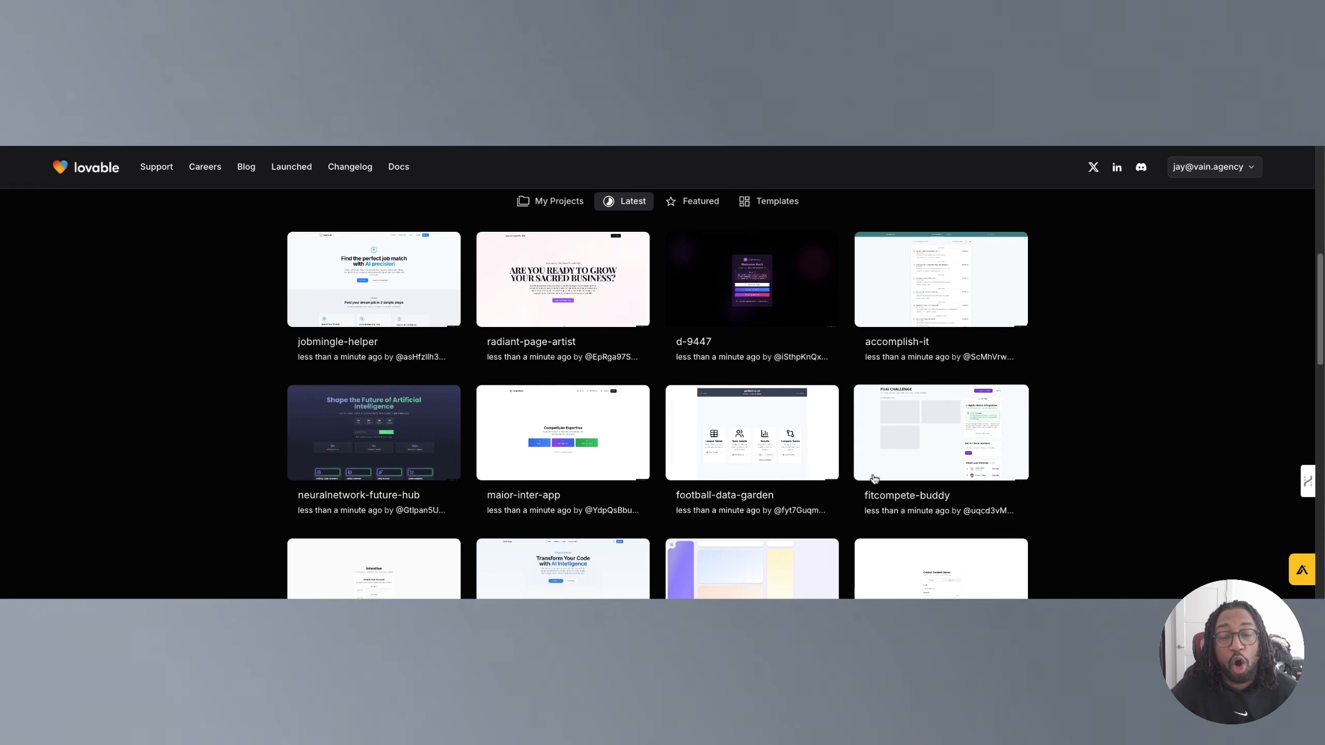
scroll(888, 471, down, 5)
scroll(876, 475, up, 5)
scroll(868, 478, up, 4)
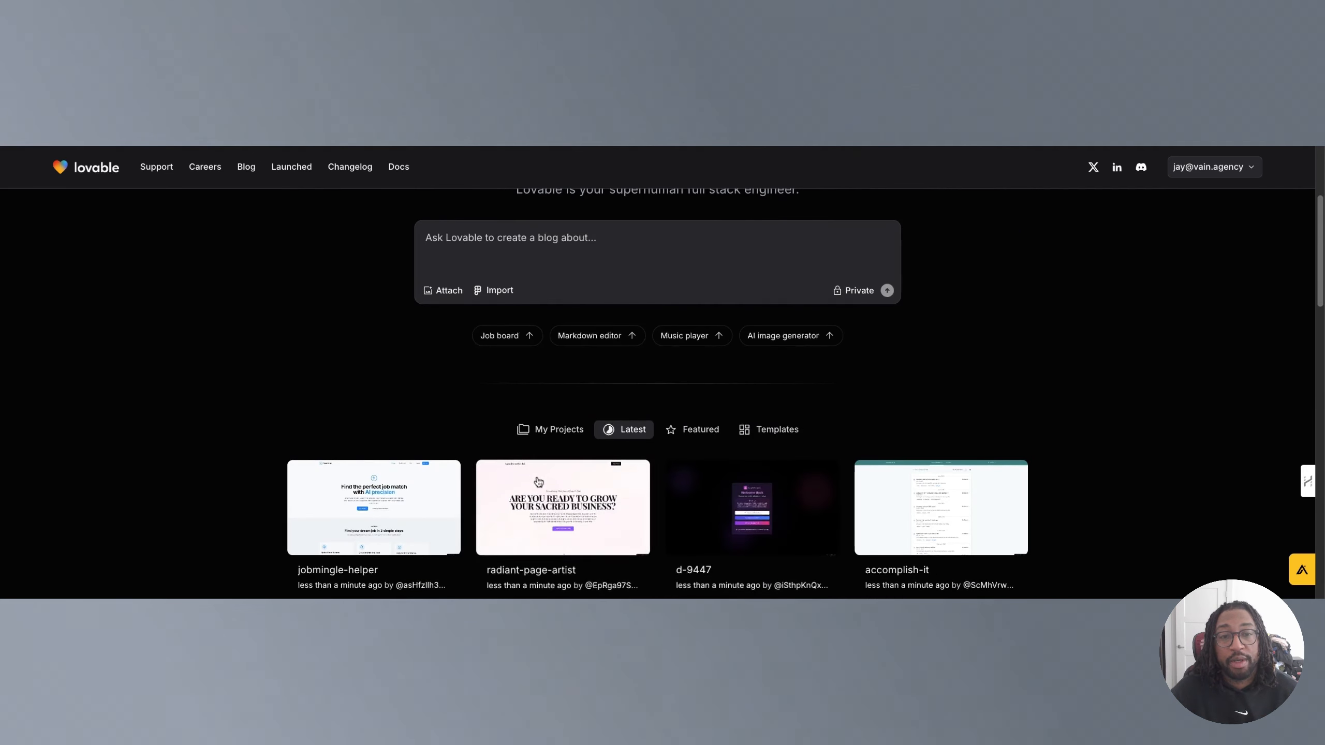
Switch to the Featured gallery and scroll through the highlighted community projects.
click(696, 430)
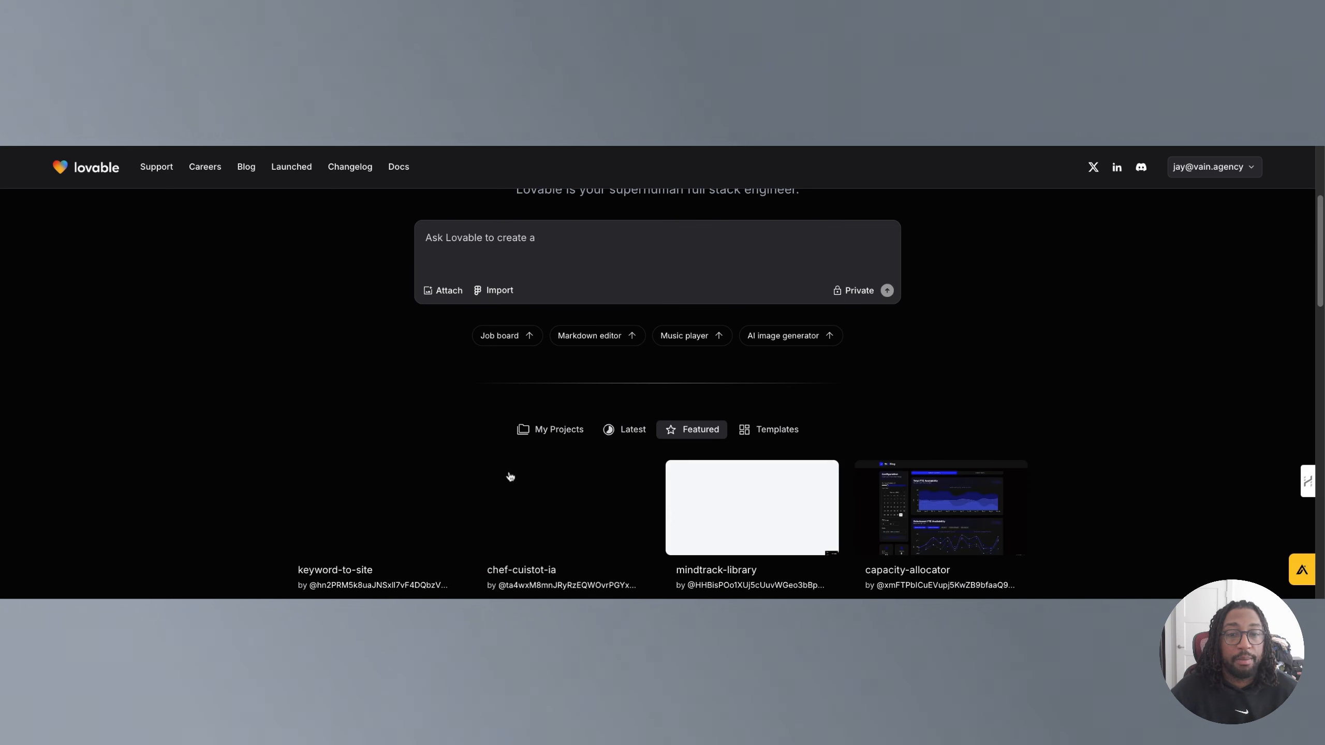
scroll(382, 434, down, 2)
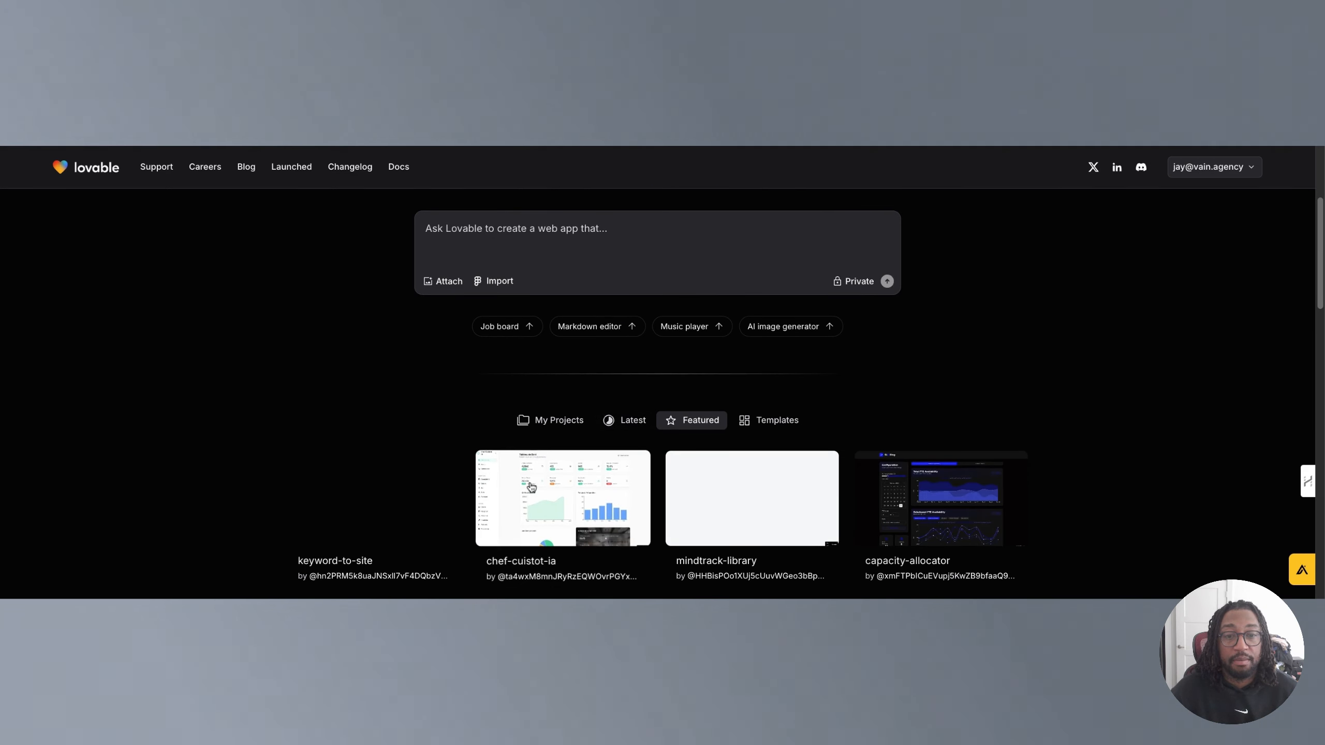
scroll(730, 470, down, 3)
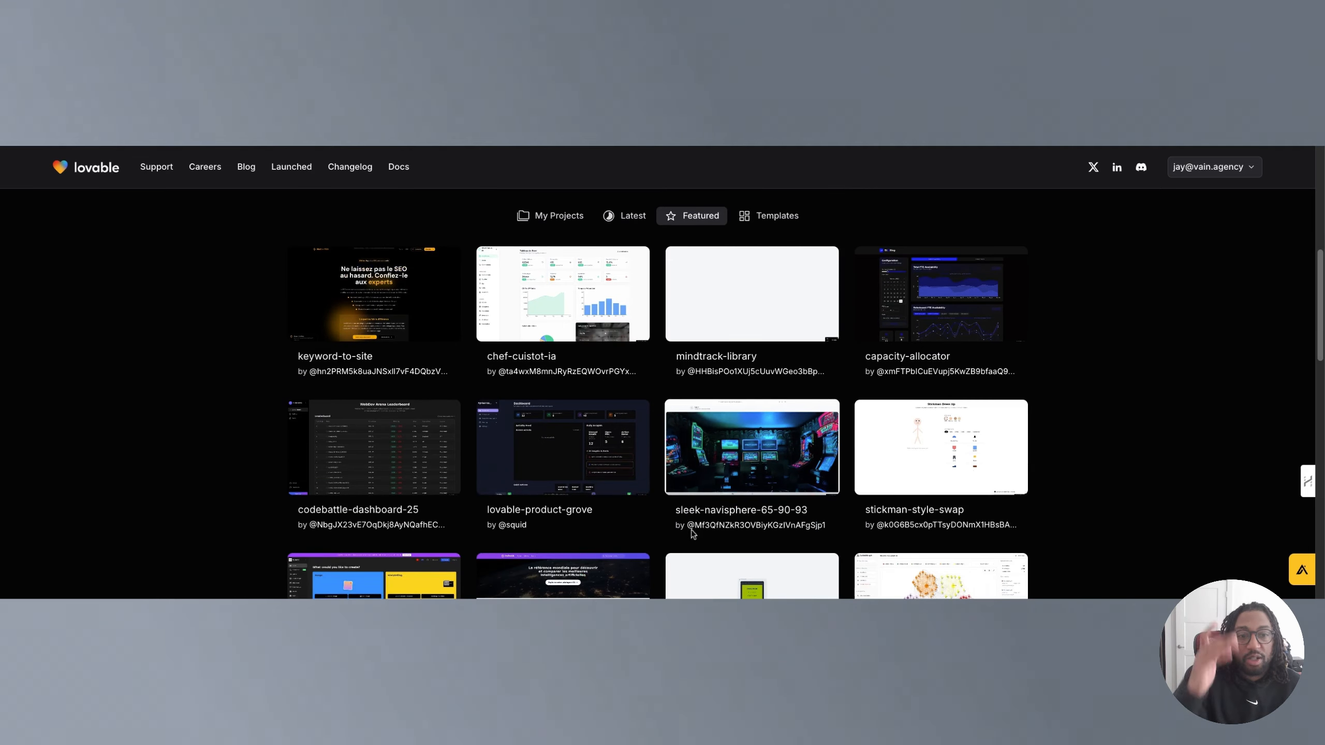
scroll(641, 470, down, 5)
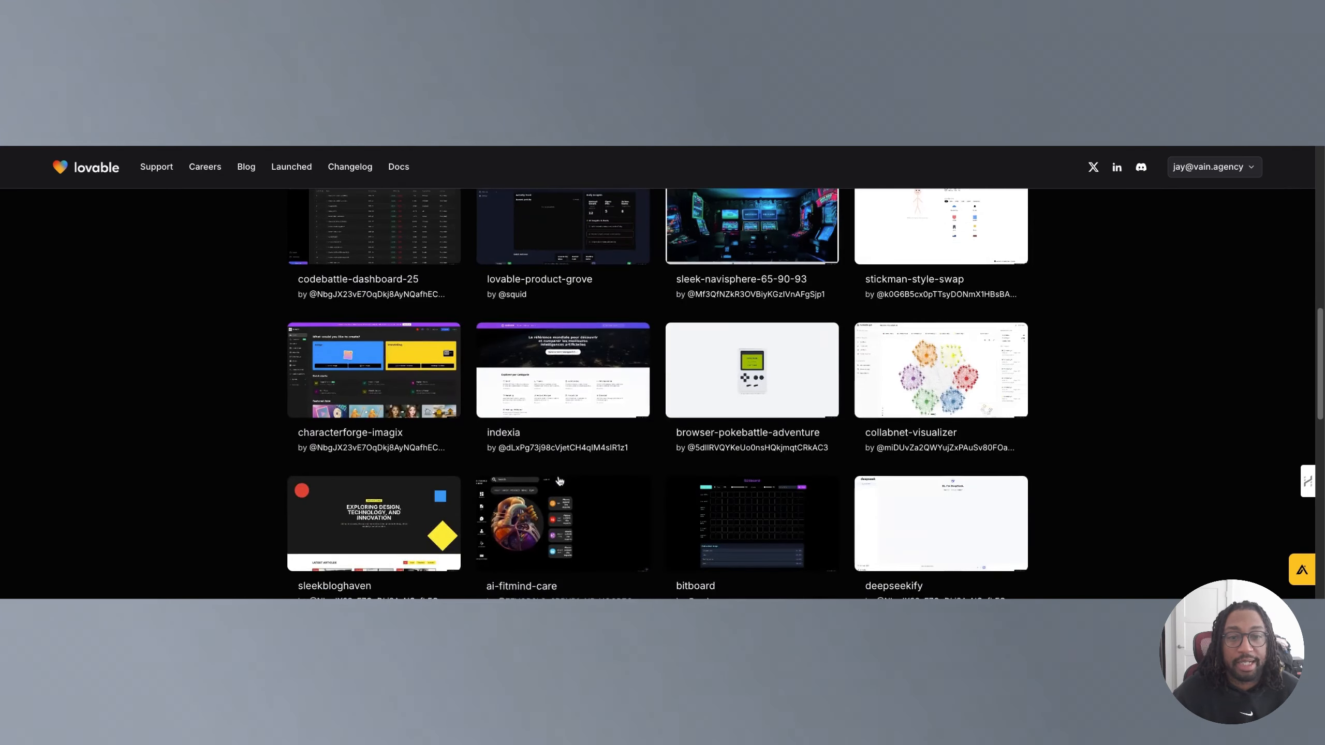
scroll(560, 480, up, 7)
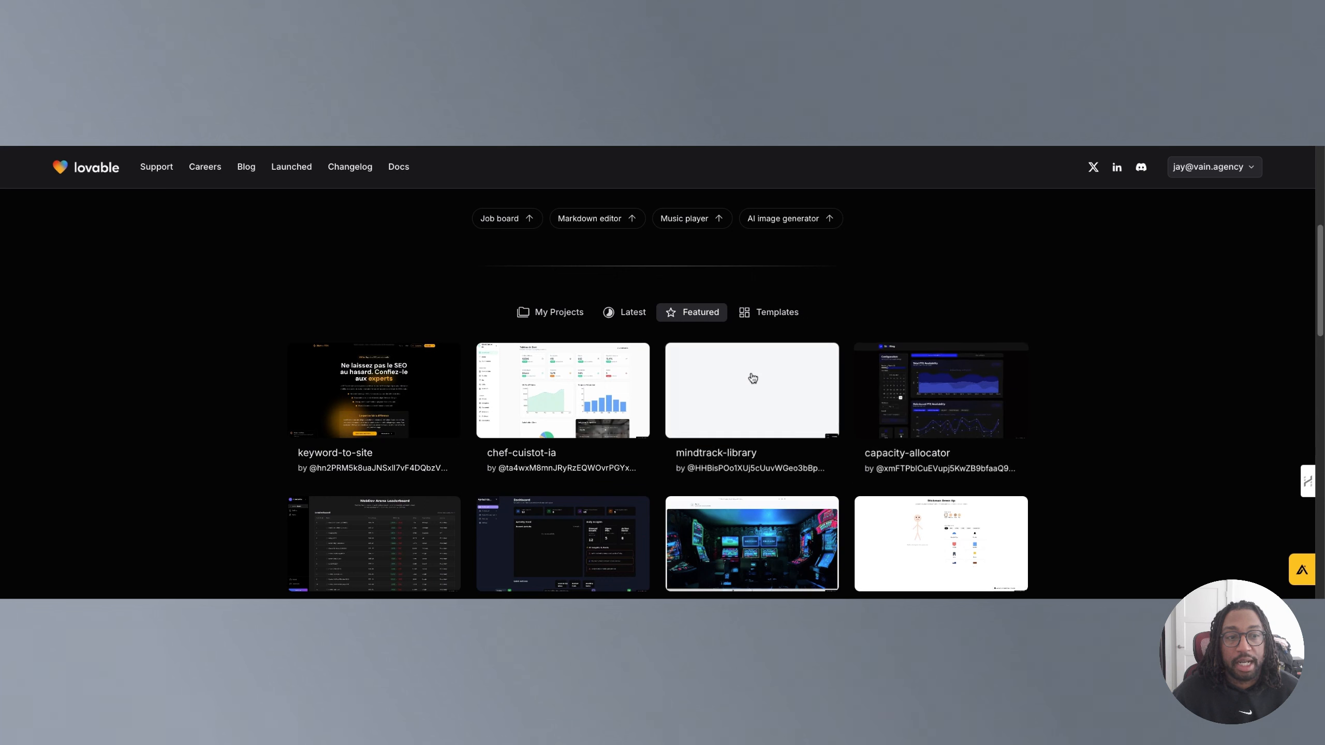
Switch to the Templates gallery and scroll through the available landing page templates.
click(764, 315)
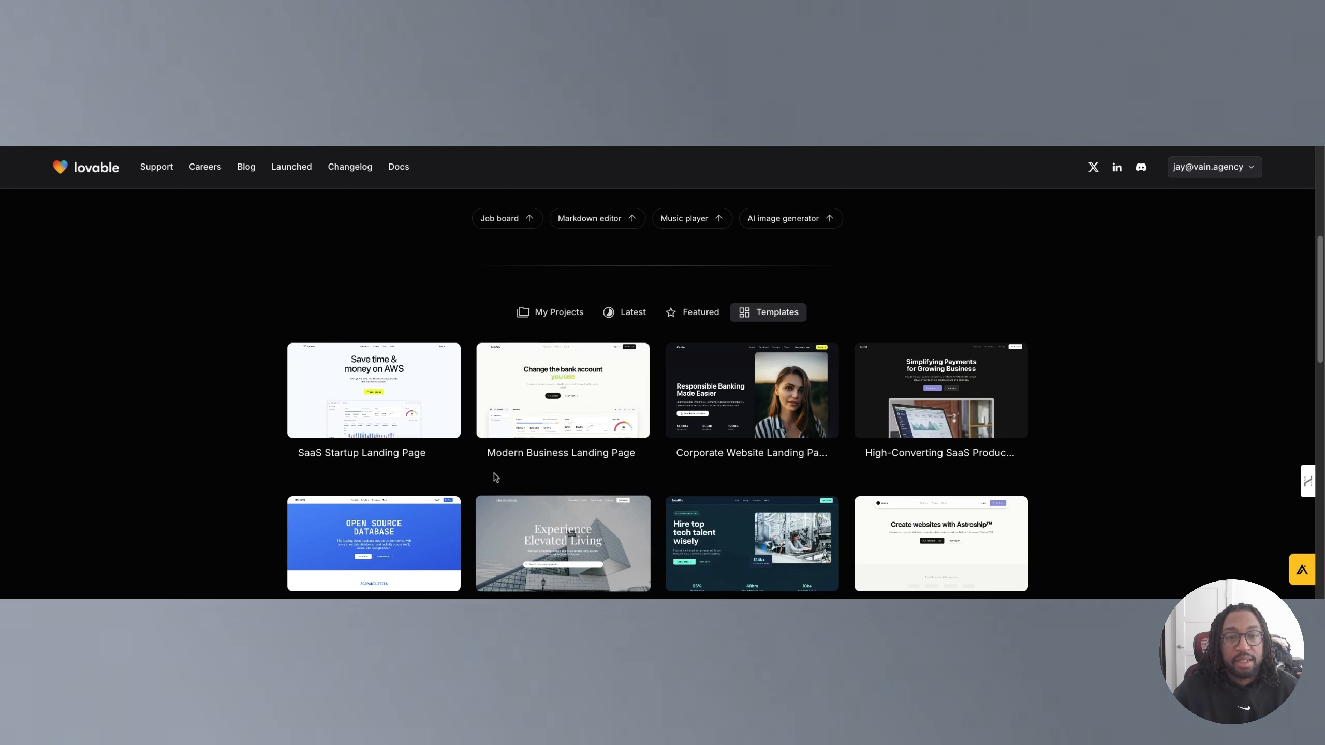
scroll(678, 522, down, 1)
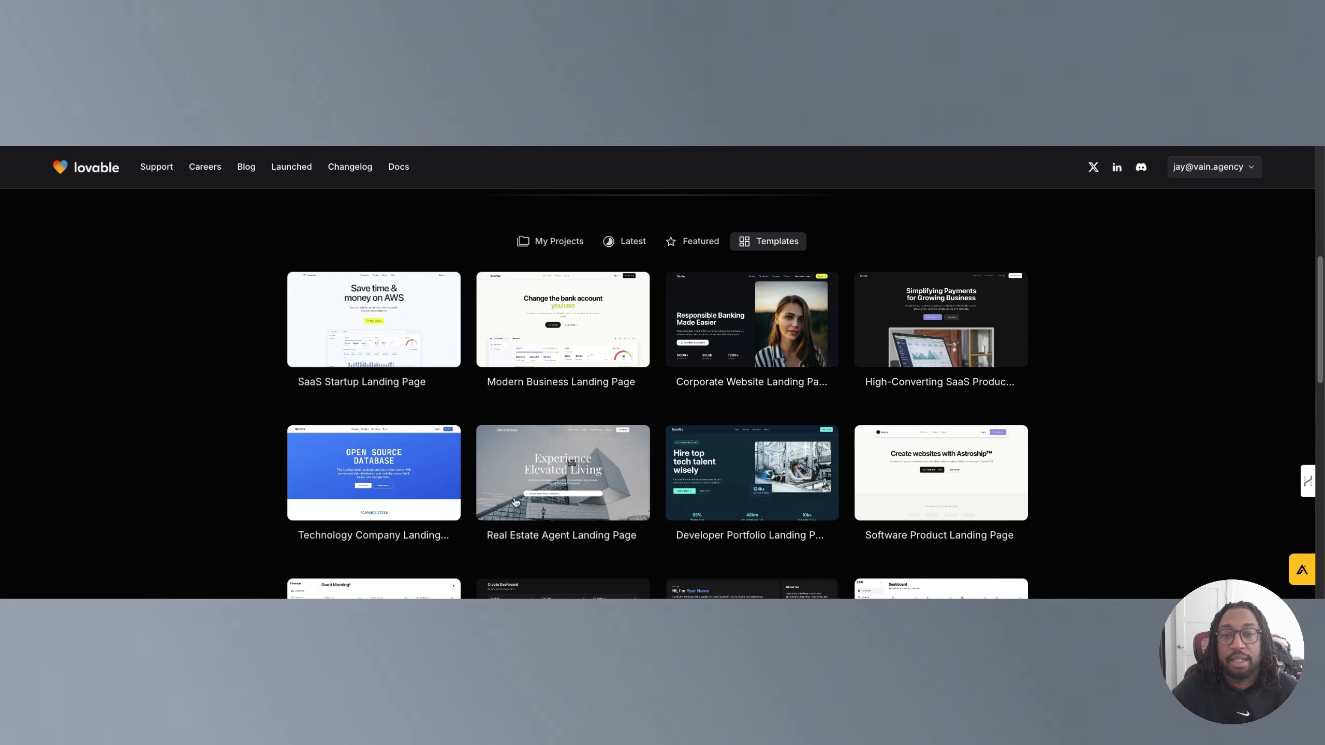
scroll(511, 503, down, 5)
scroll(526, 499, up, 5)
scroll(528, 498, up, 2)
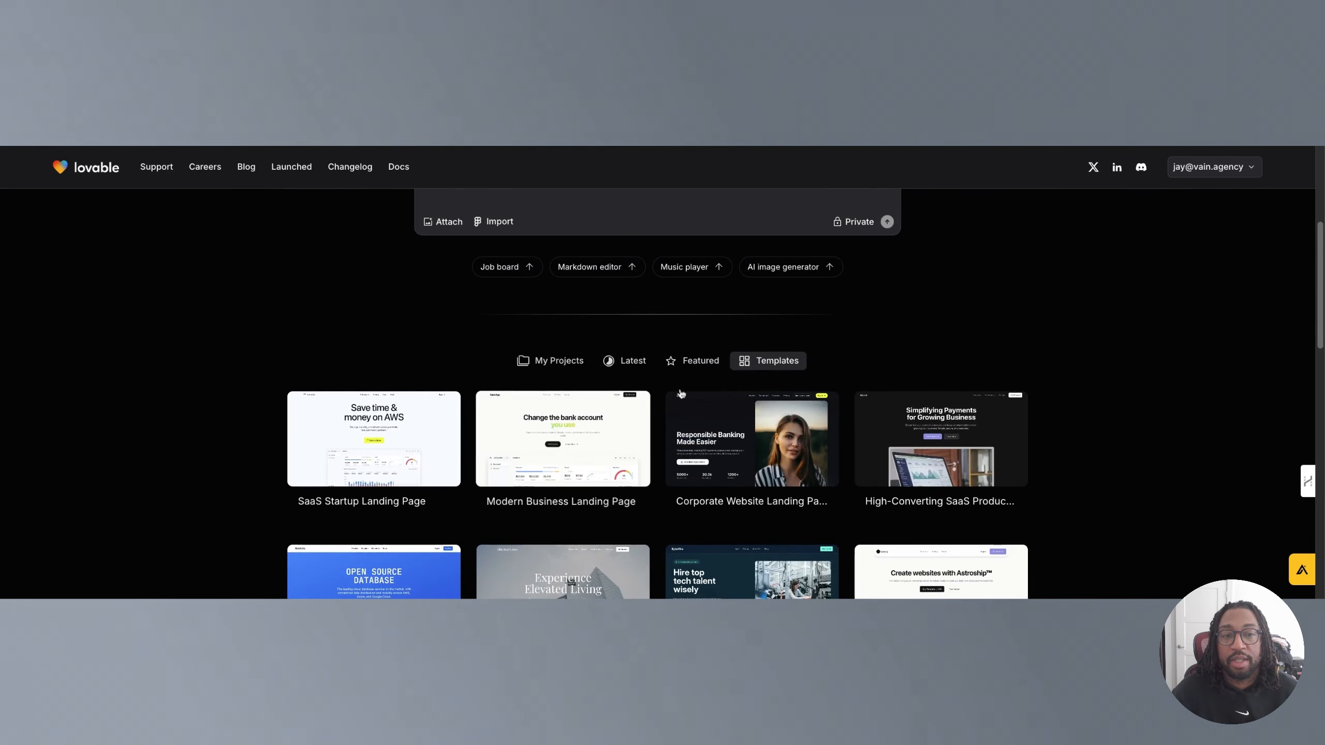
Return to the Latest gallery and scroll through the newest community projects again.
click(691, 362)
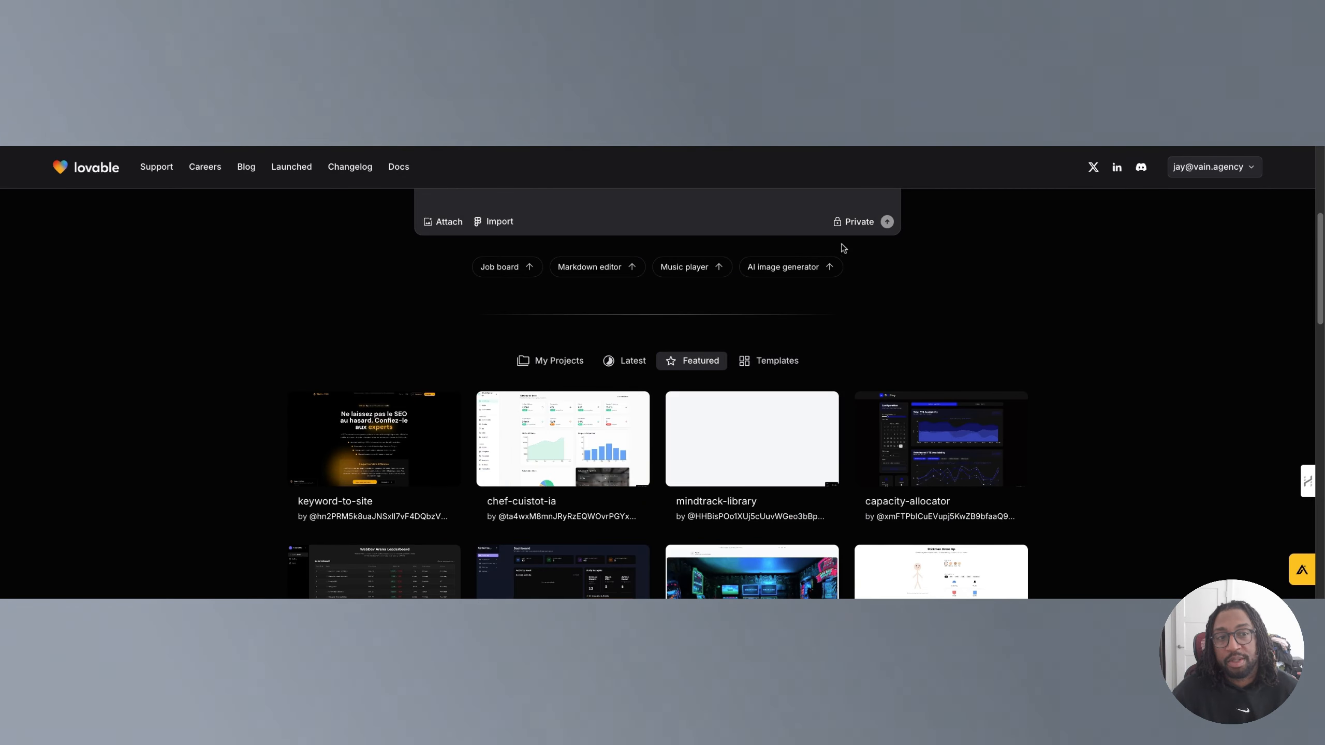
click(855, 223)
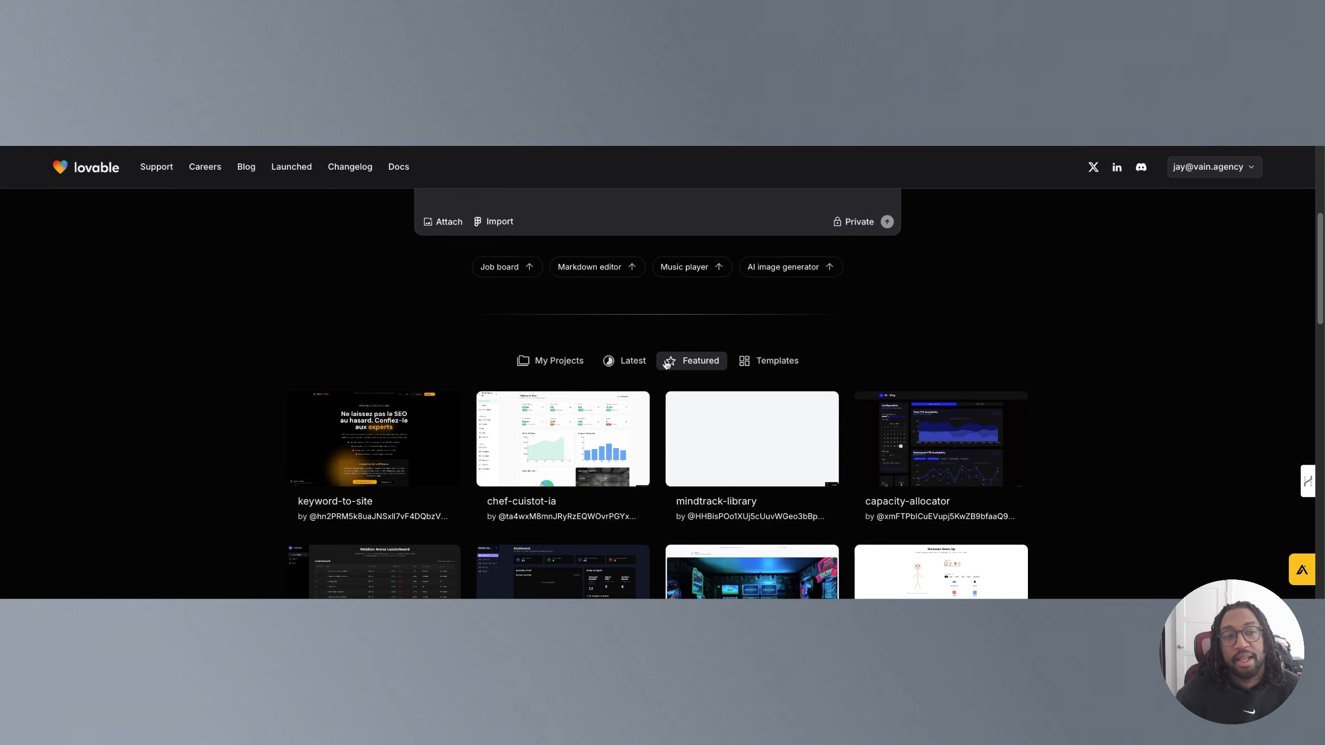
click(615, 365)
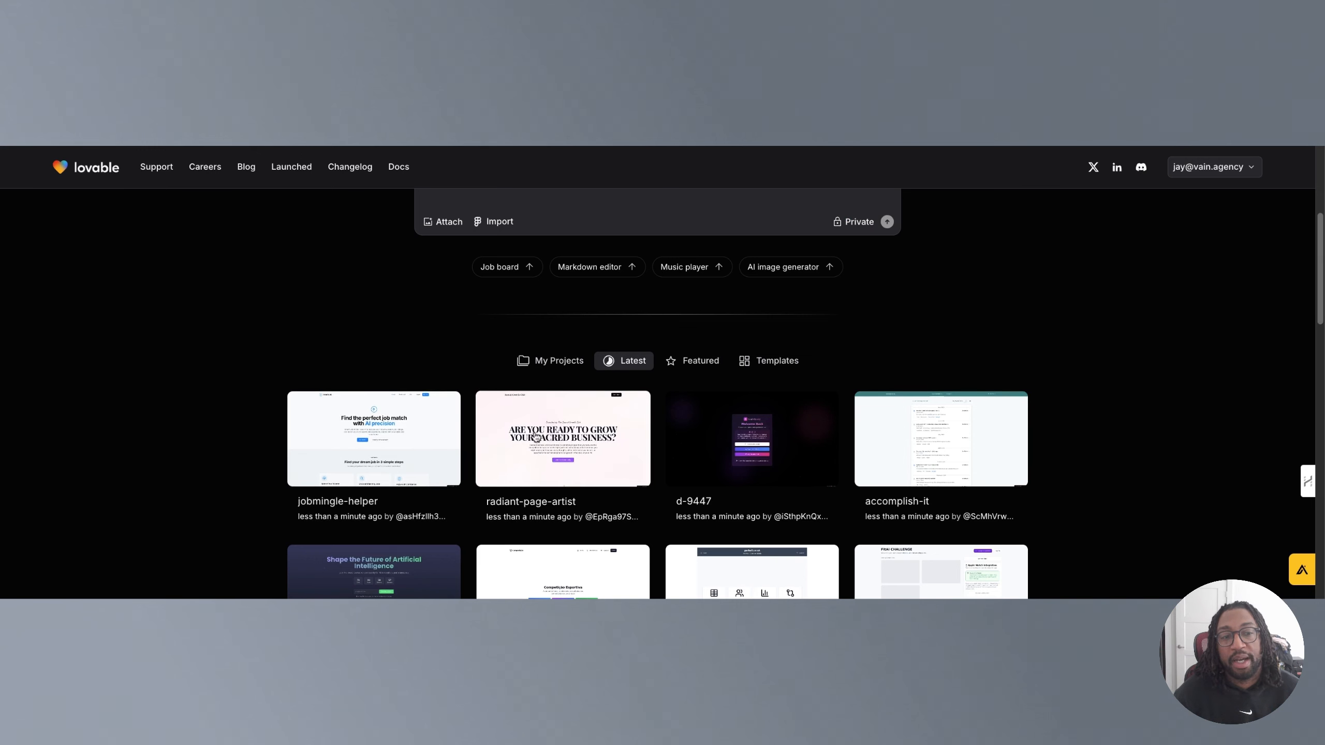
scroll(536, 437, down, 2)
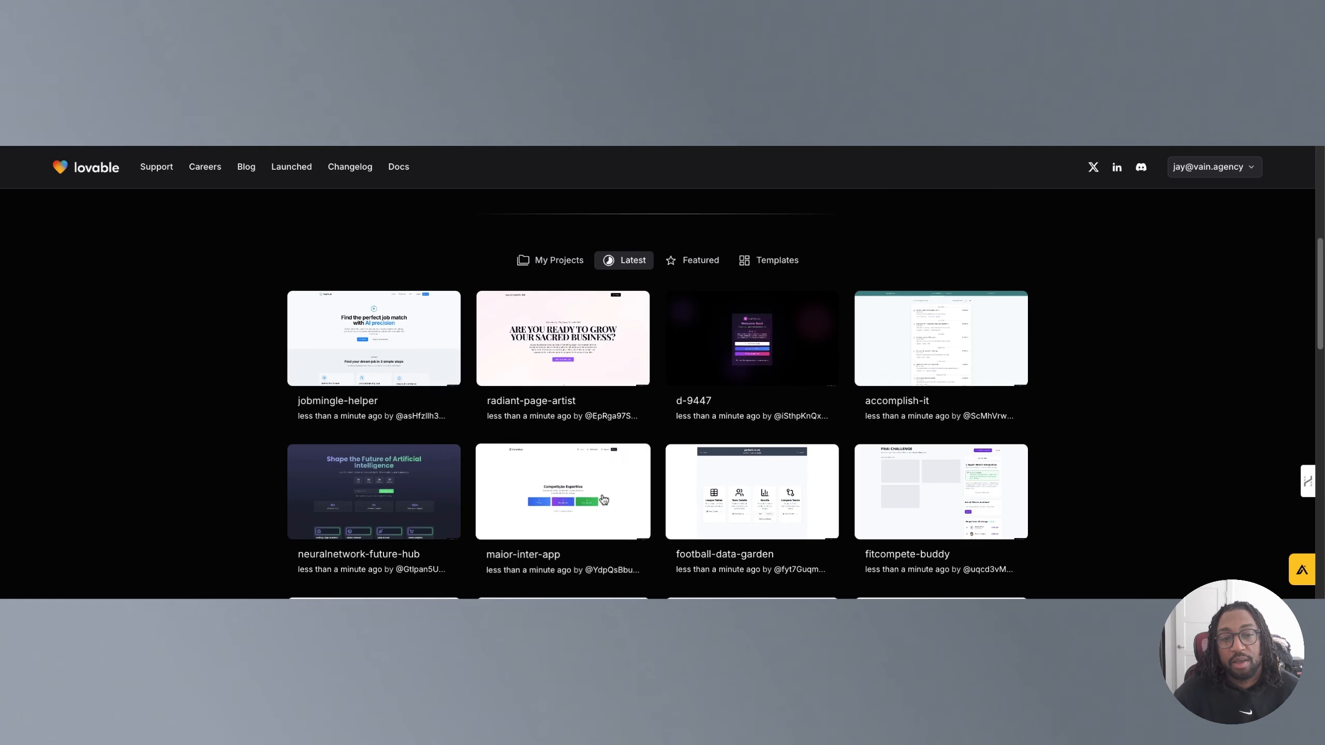
scroll(604, 499, down, 3)
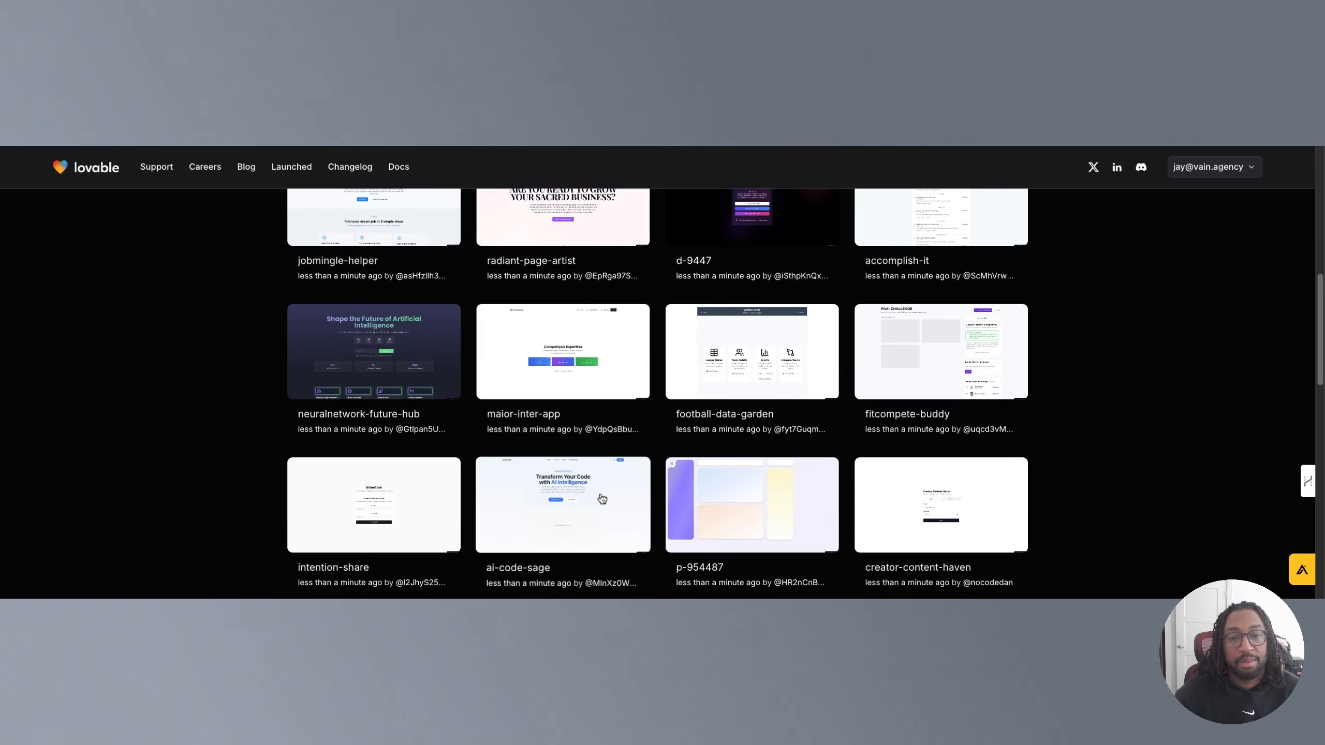
scroll(602, 498, up, 8)
scroll(558, 488, down, 2)
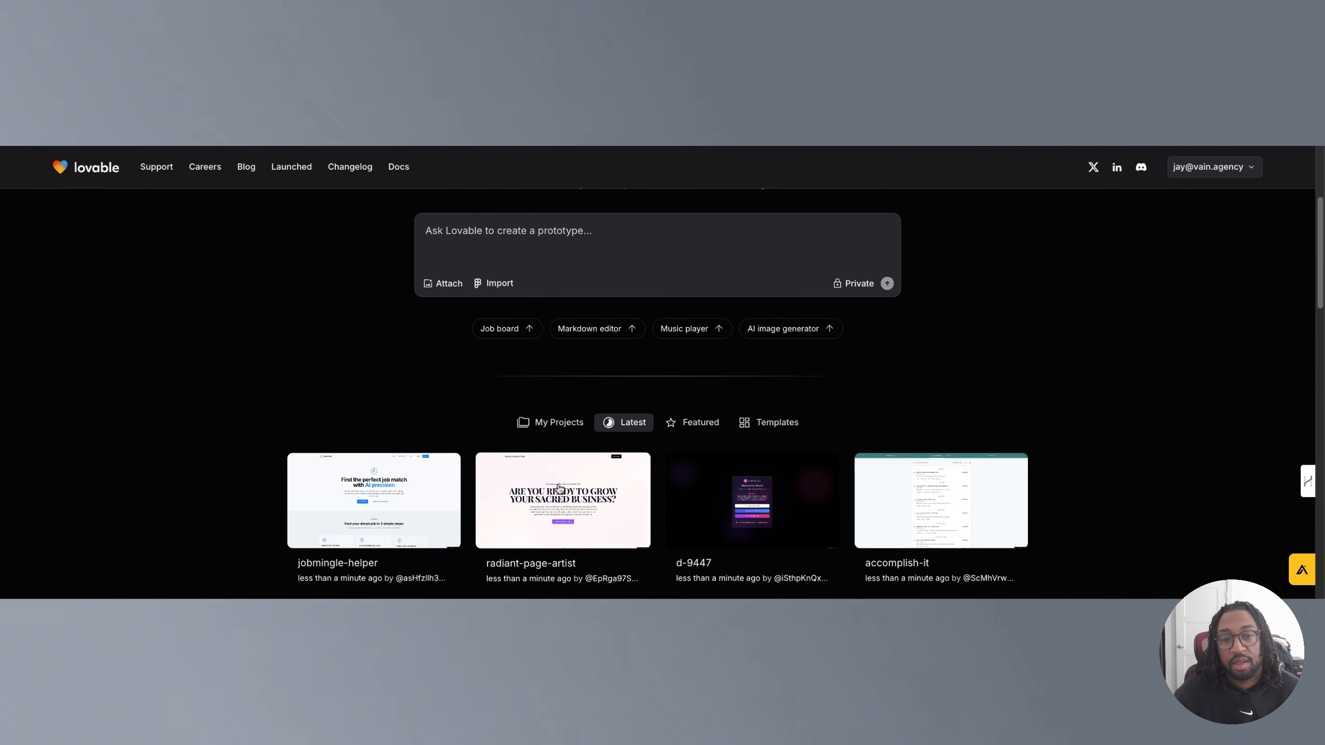
Open the radiant-page-artist project and scroll through its landing page preview from hero to footer.
click(558, 488)
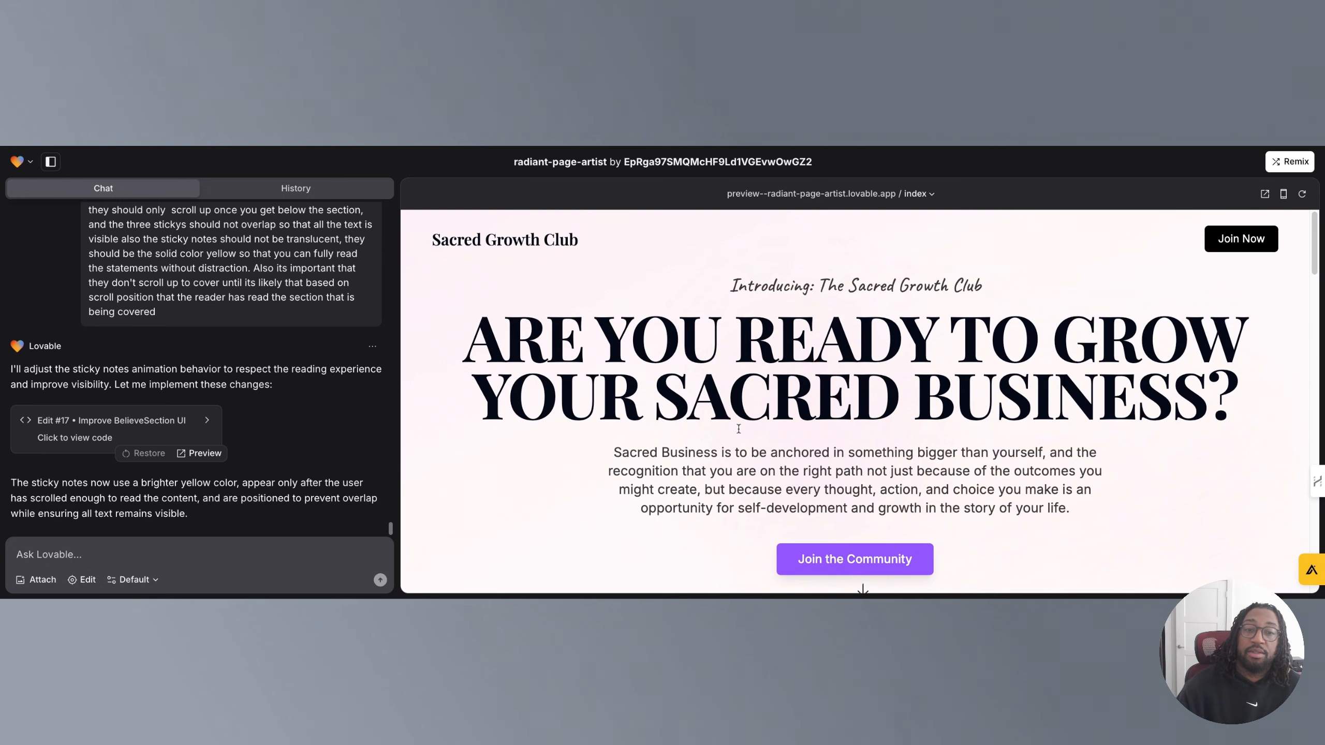
scroll(738, 429, down, 1)
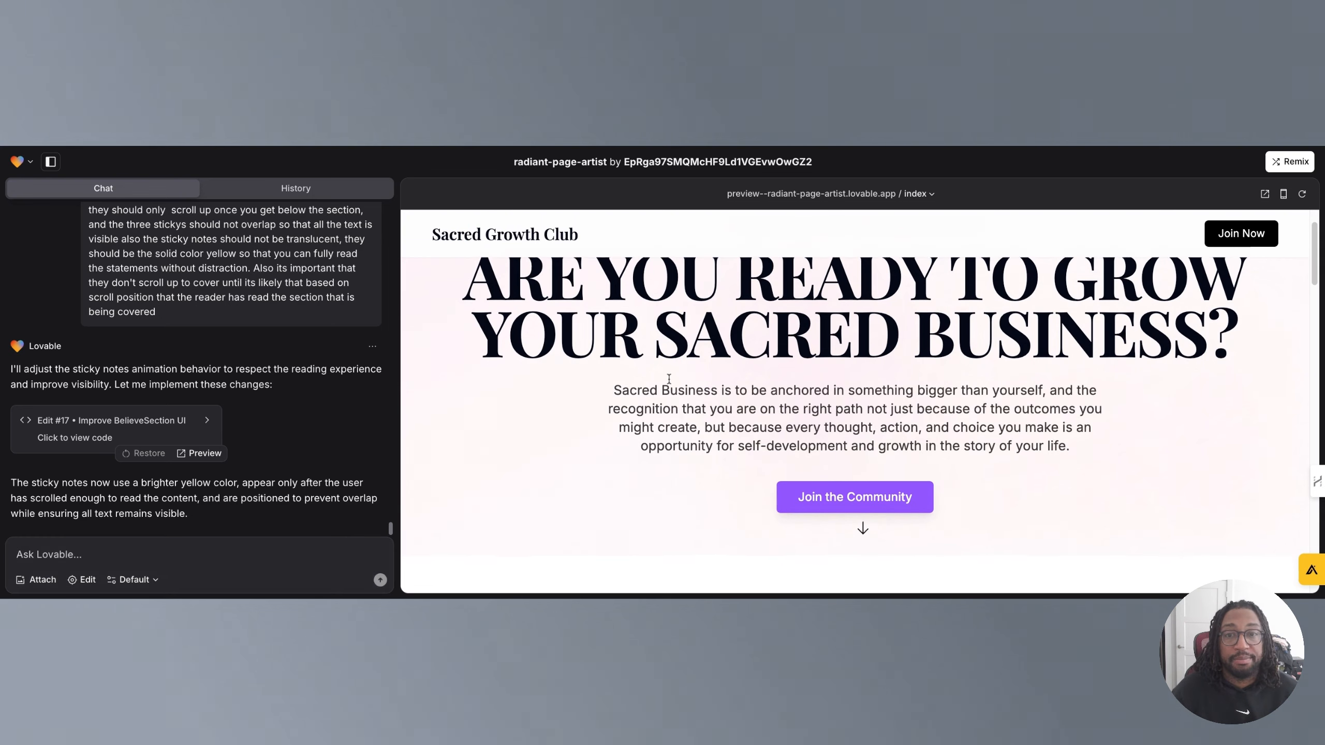
scroll(669, 378, down, 1)
scroll(741, 449, down, 10)
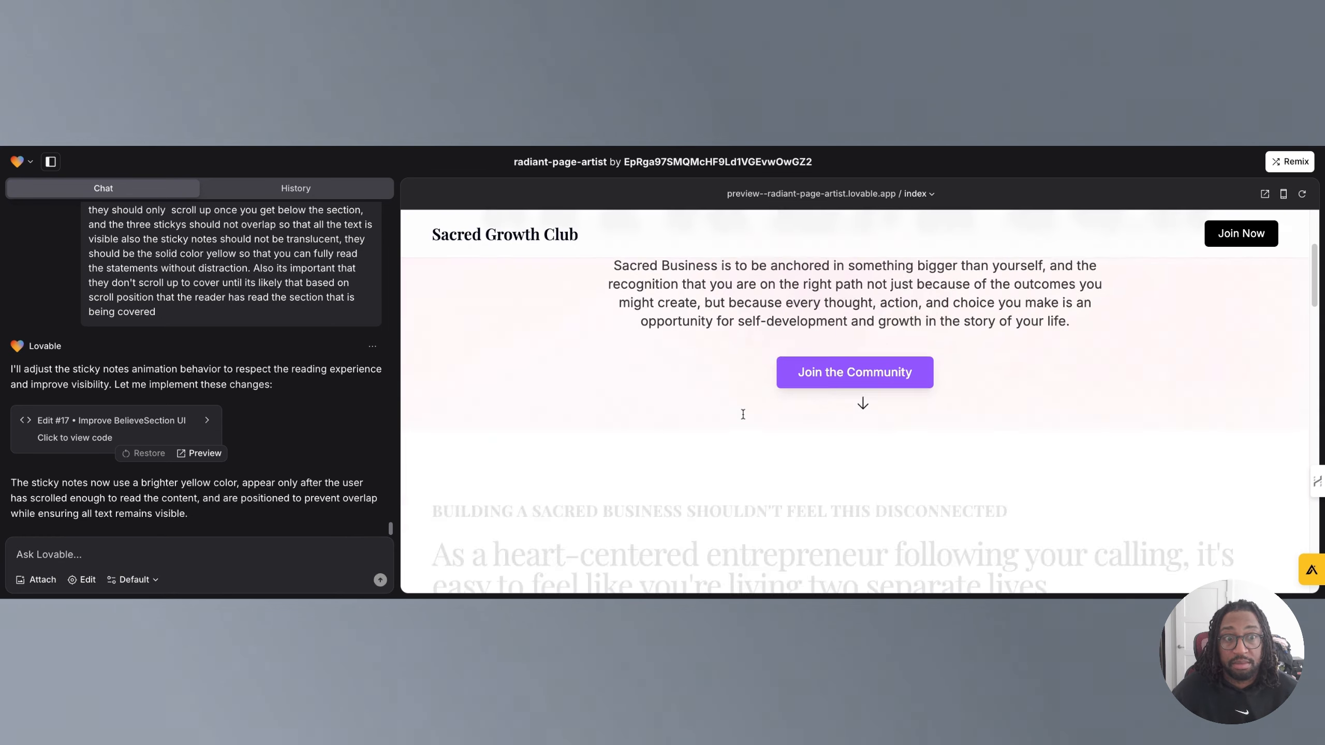
scroll(743, 414, down, 8)
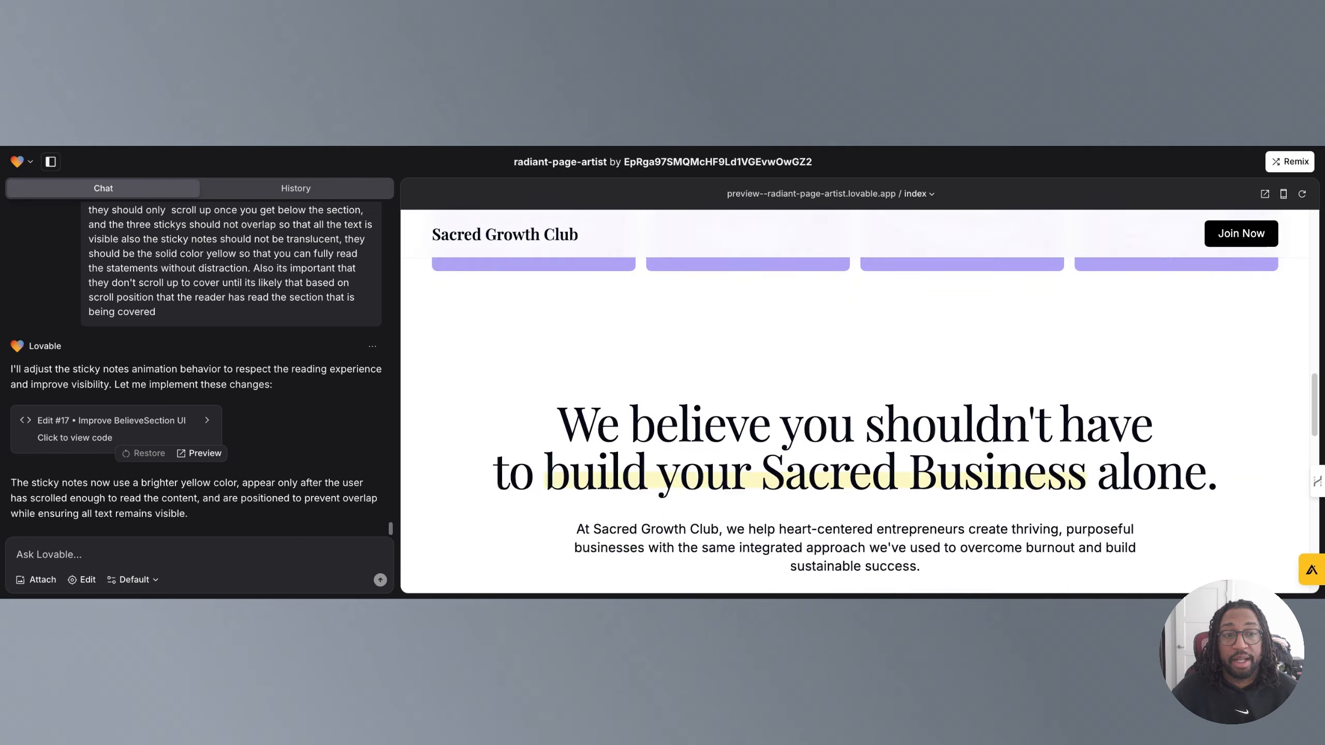
scroll(745, 432, down, 5)
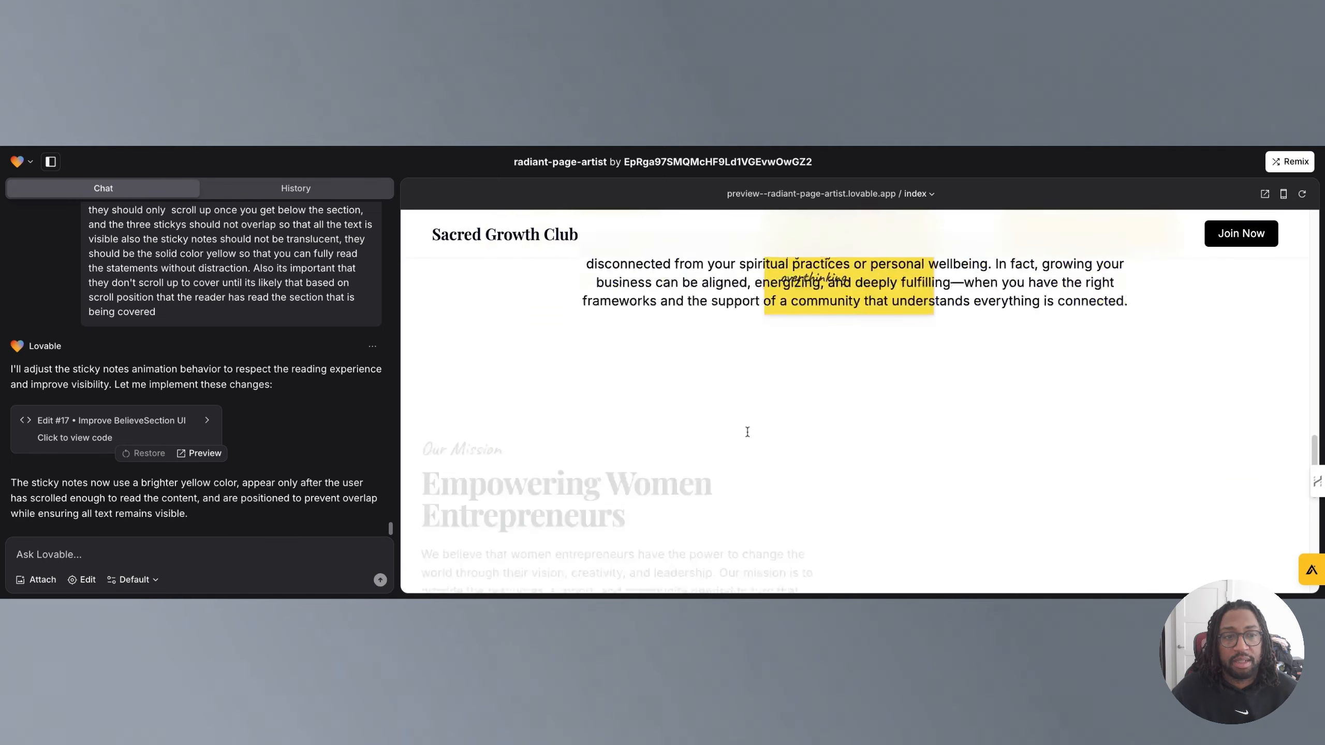
scroll(746, 432, up, 4)
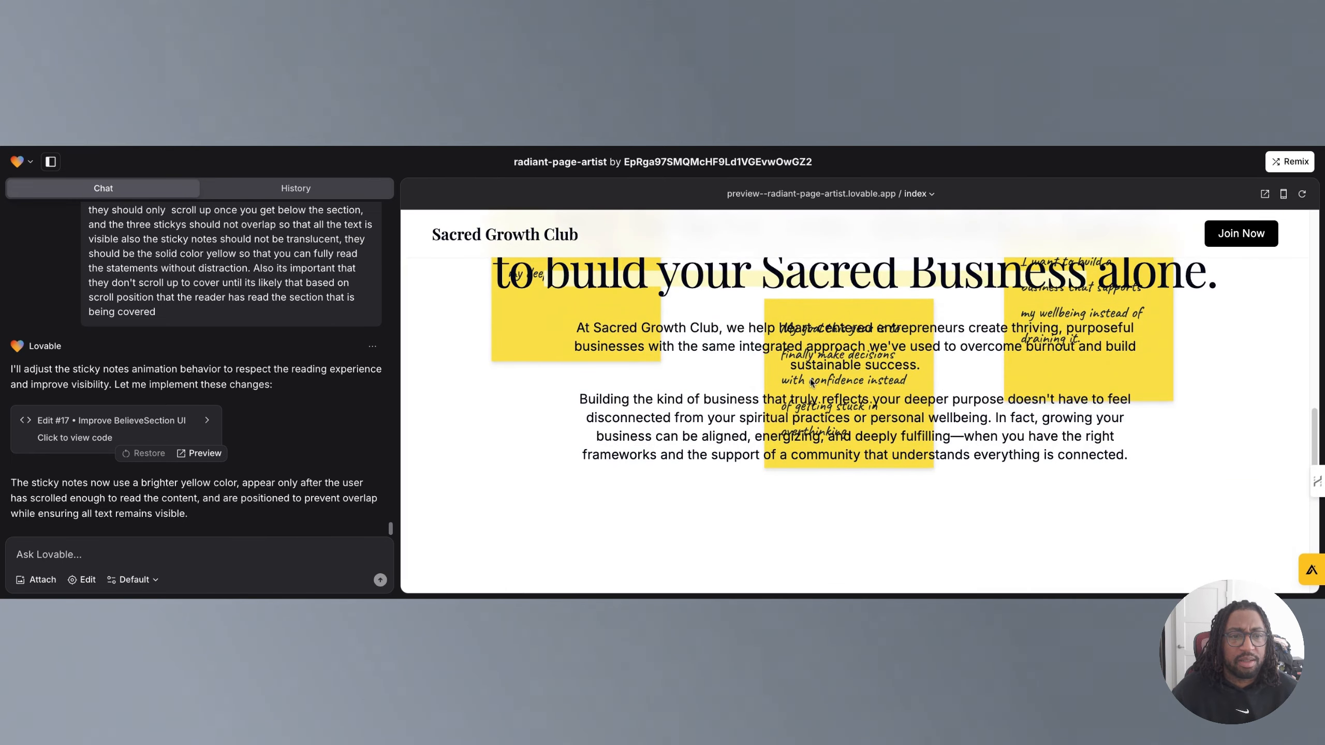
scroll(835, 365, up, 2)
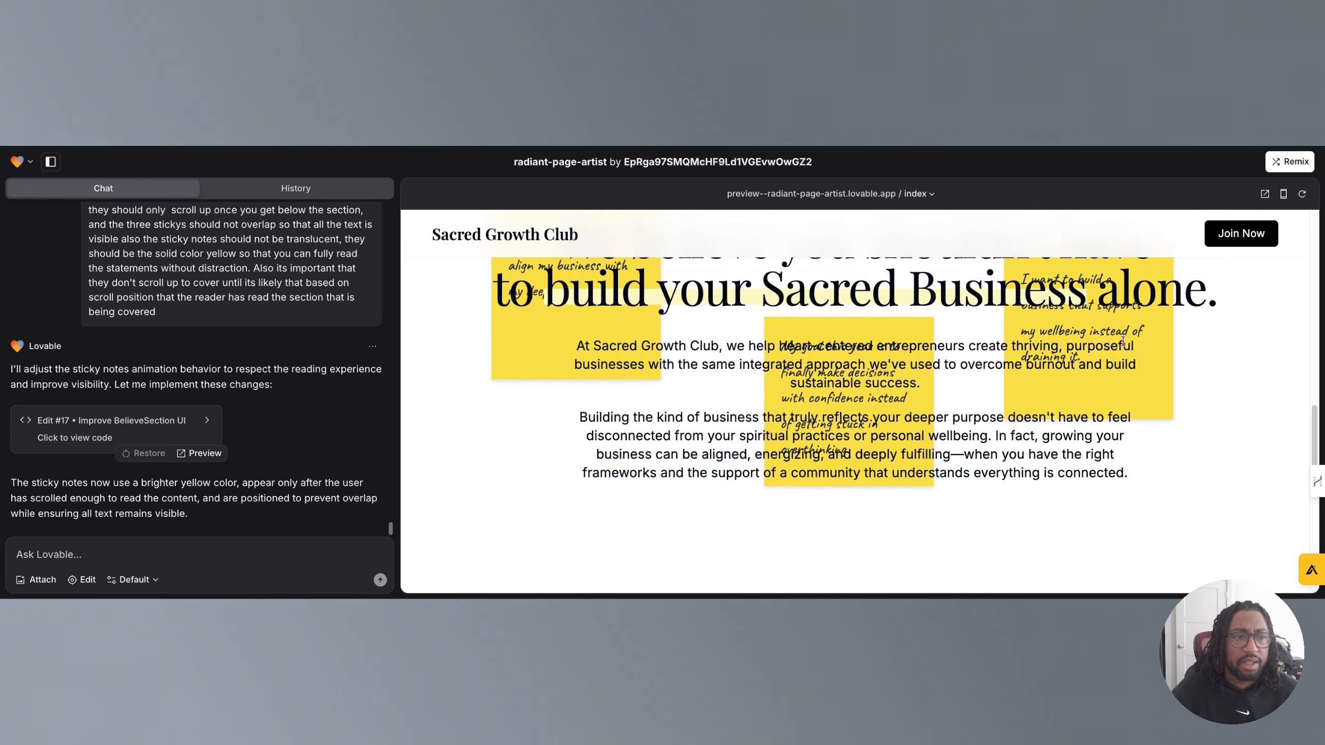
scroll(792, 389, down, 12)
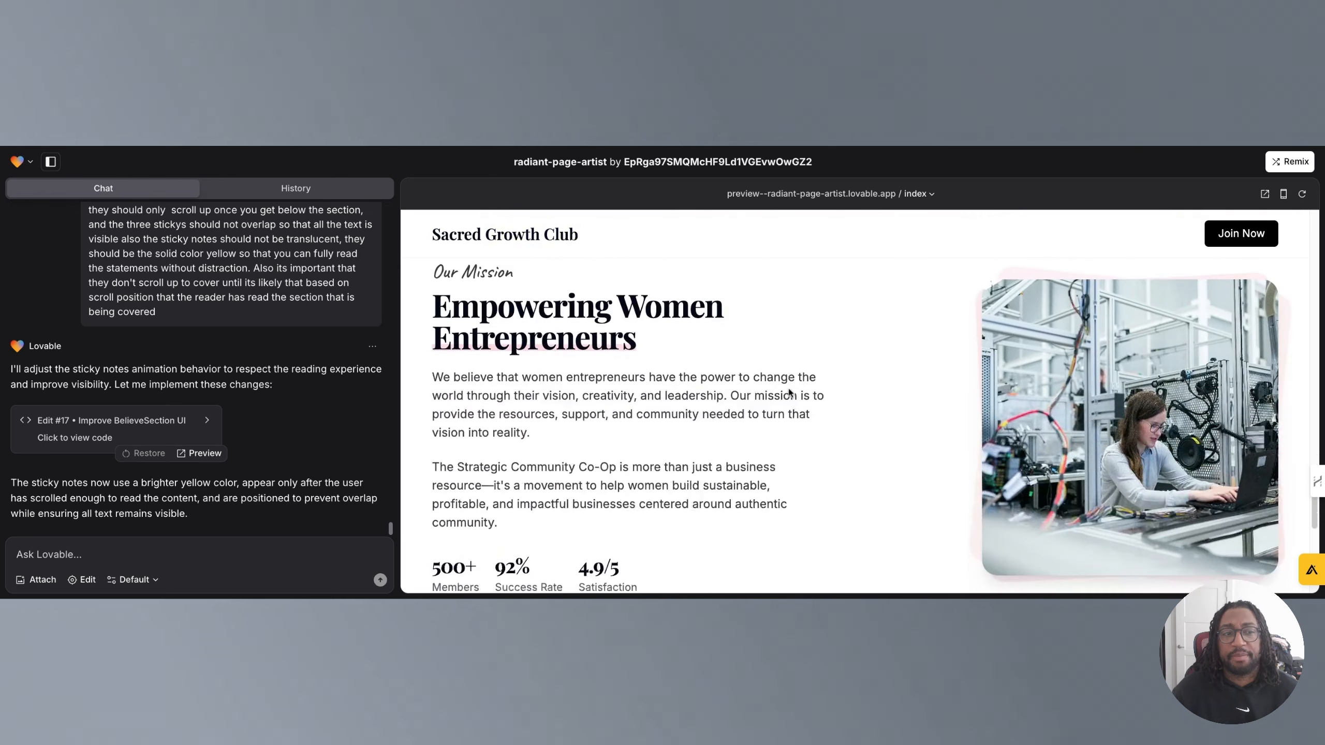
scroll(788, 388, down, 2)
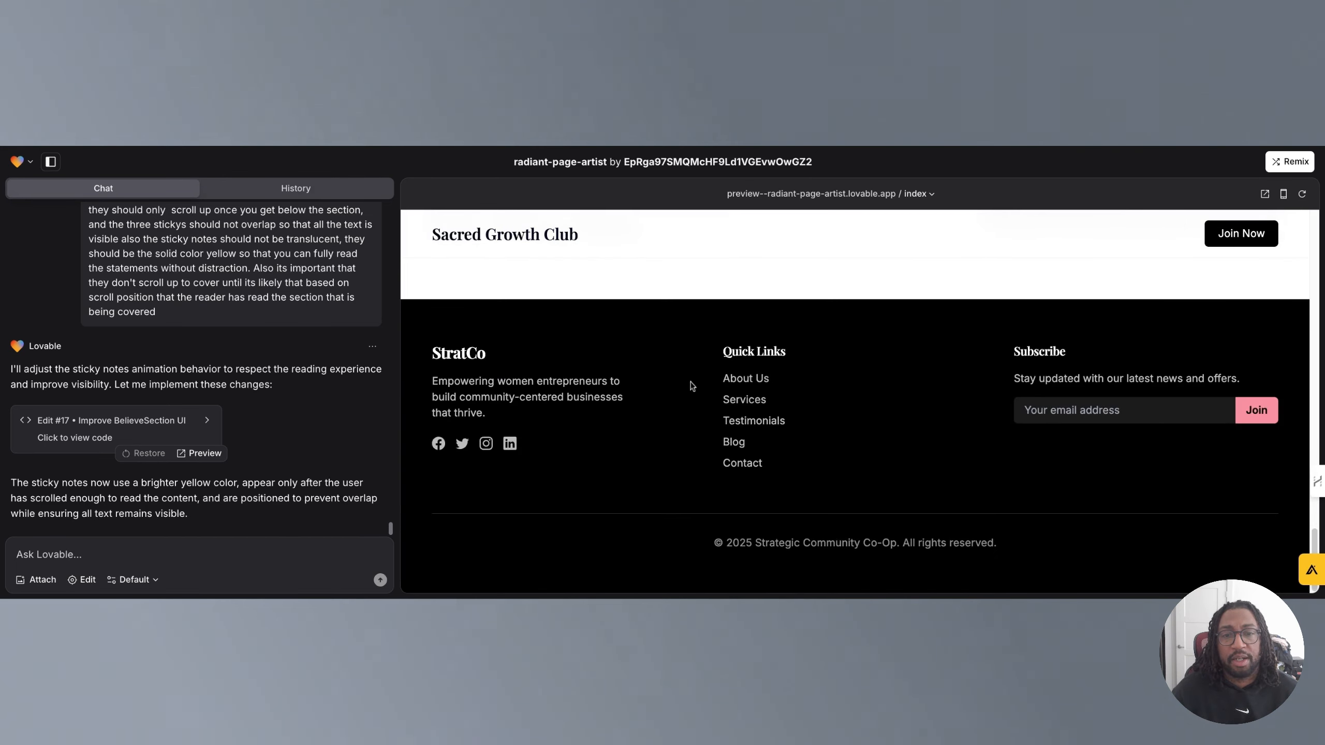
scroll(681, 388, up, 5)
scroll(682, 387, up, 10)
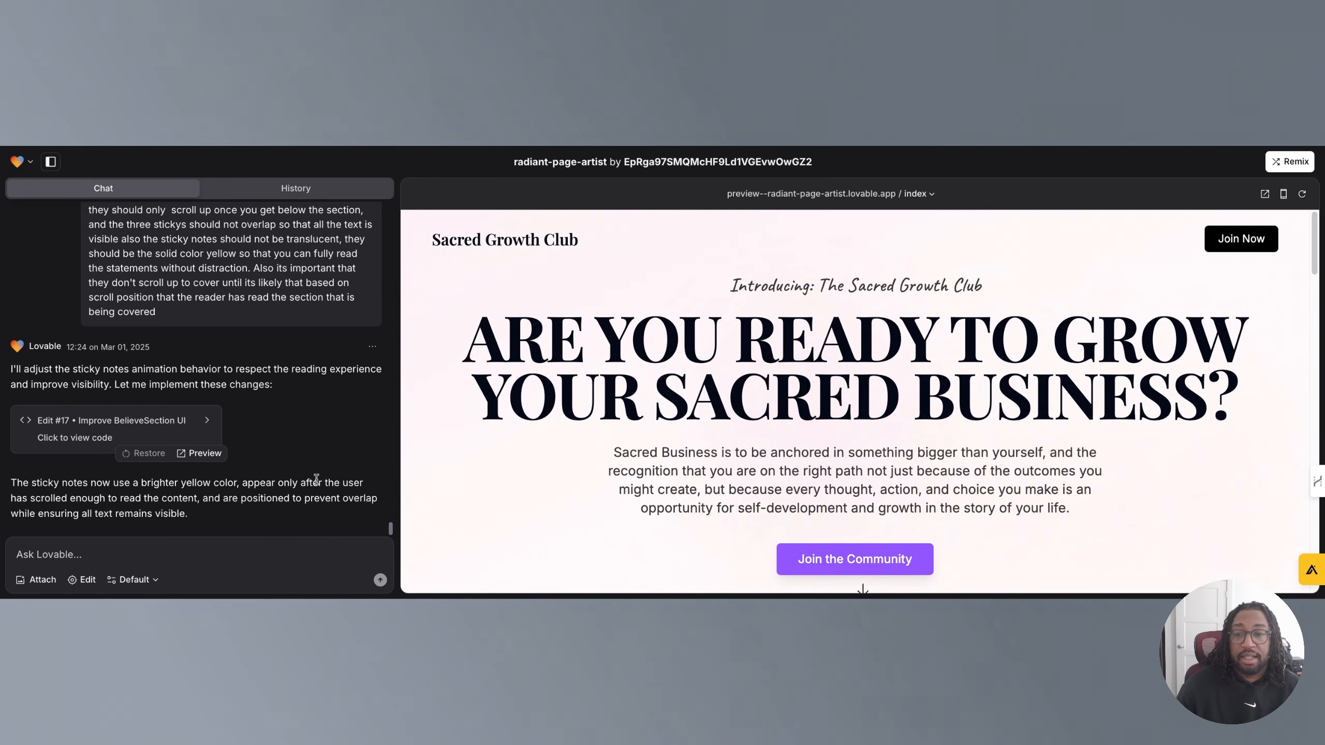
Scroll back through the project's chat history to read the earlier sticky notes prompts.
scroll(131, 478, up, 3)
scroll(196, 387, up, 4)
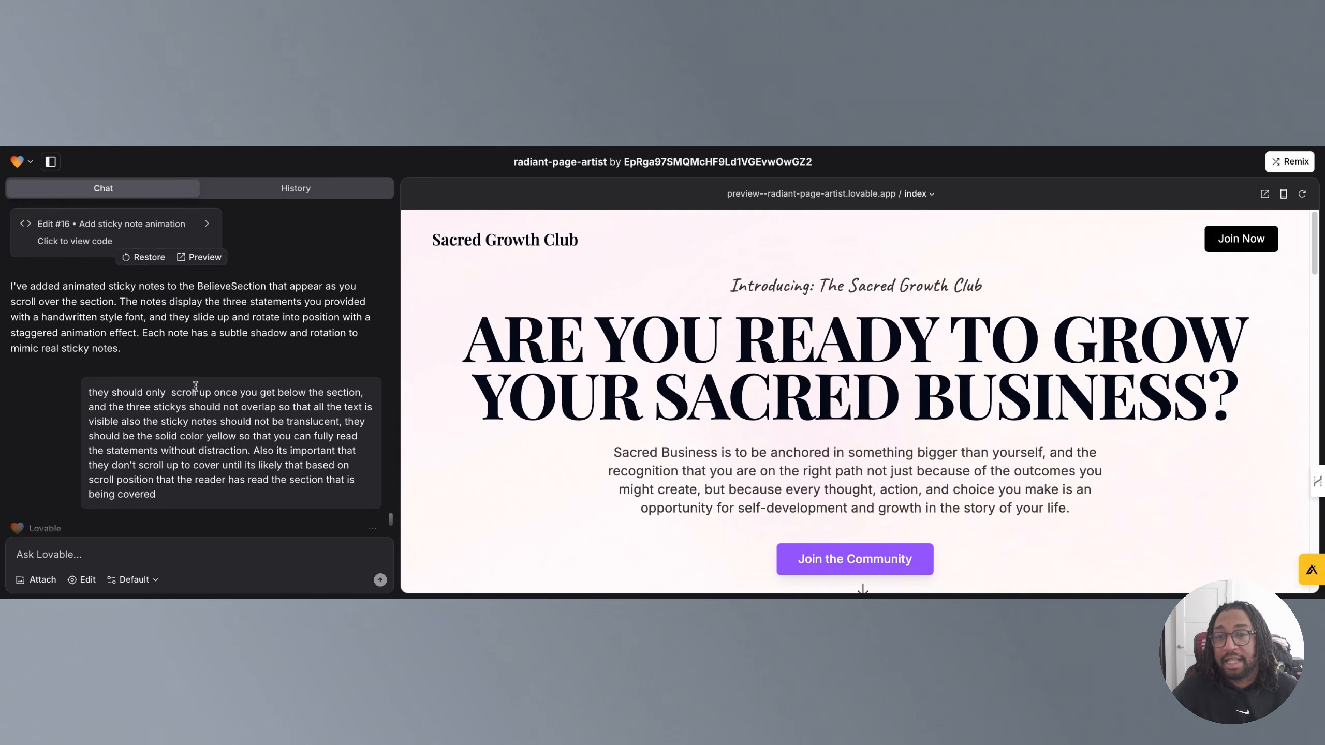
scroll(99, 423, down, 5)
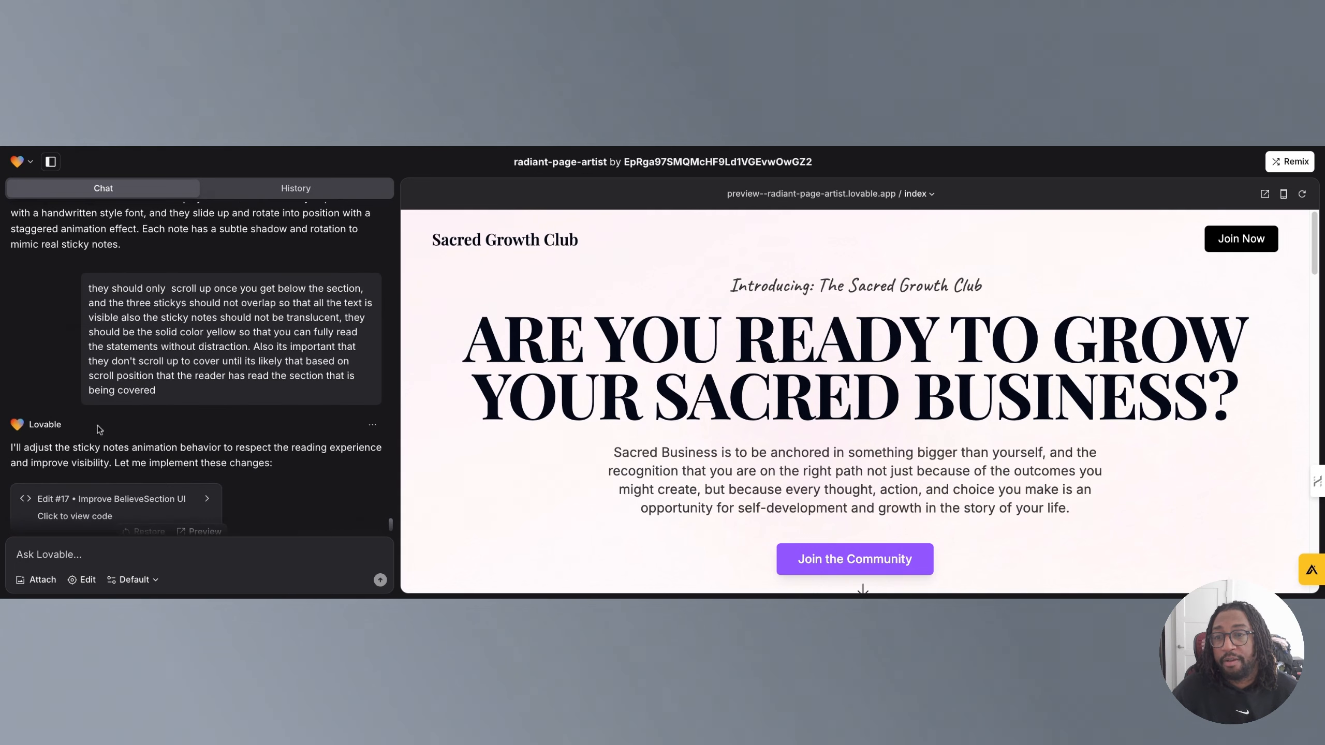
Highlight the latest sticky notes prompt, then switch to the History tab and review the project's list of edits.
mouse_move(90, 278)
mouse_down()
mouse_move(175, 364)
mouse_move(165, 384)
mouse_move(89, 292)
mouse_up()
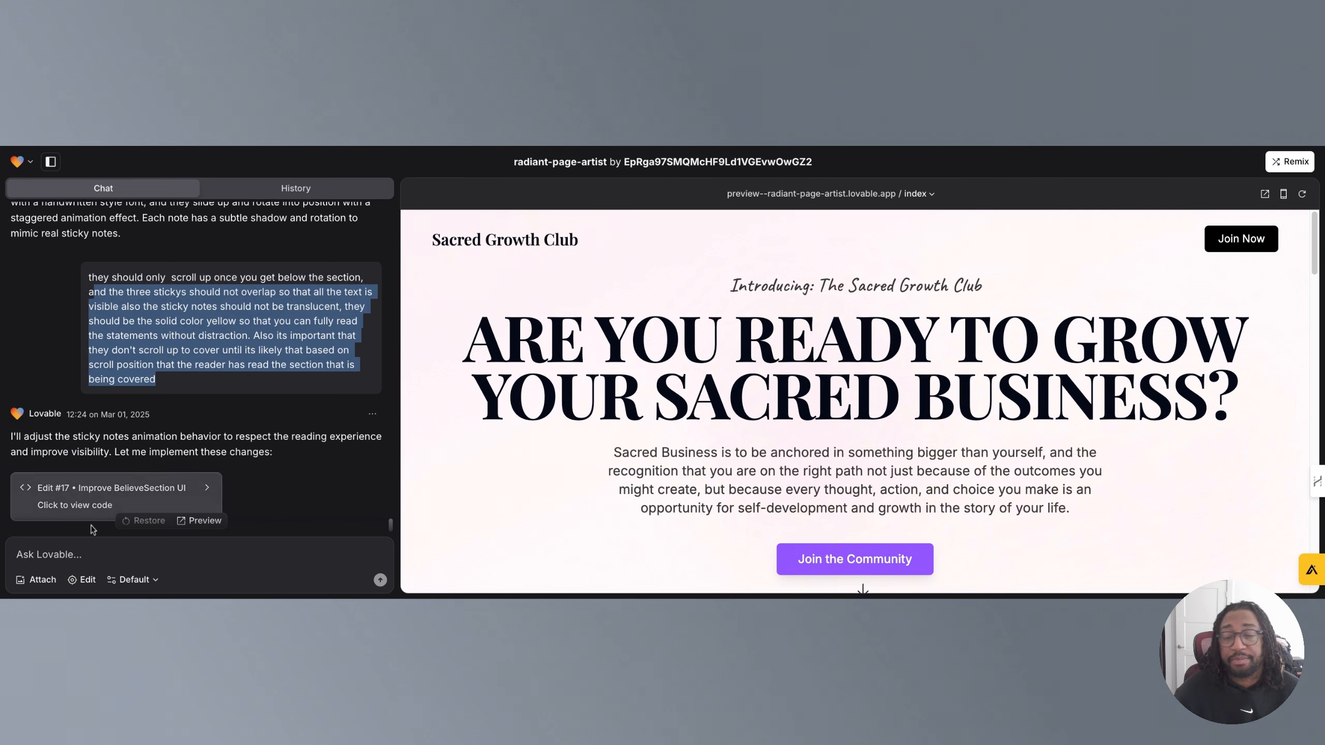
click(49, 557)
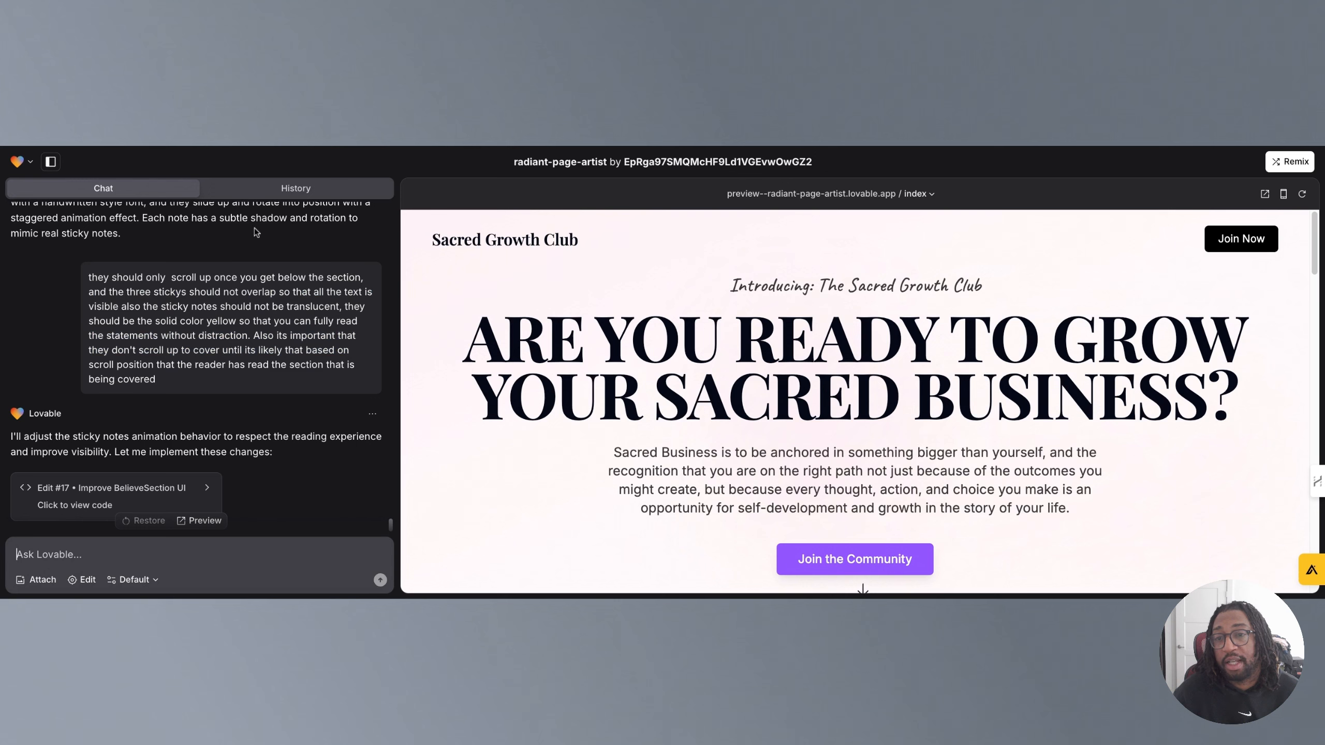
click(261, 194)
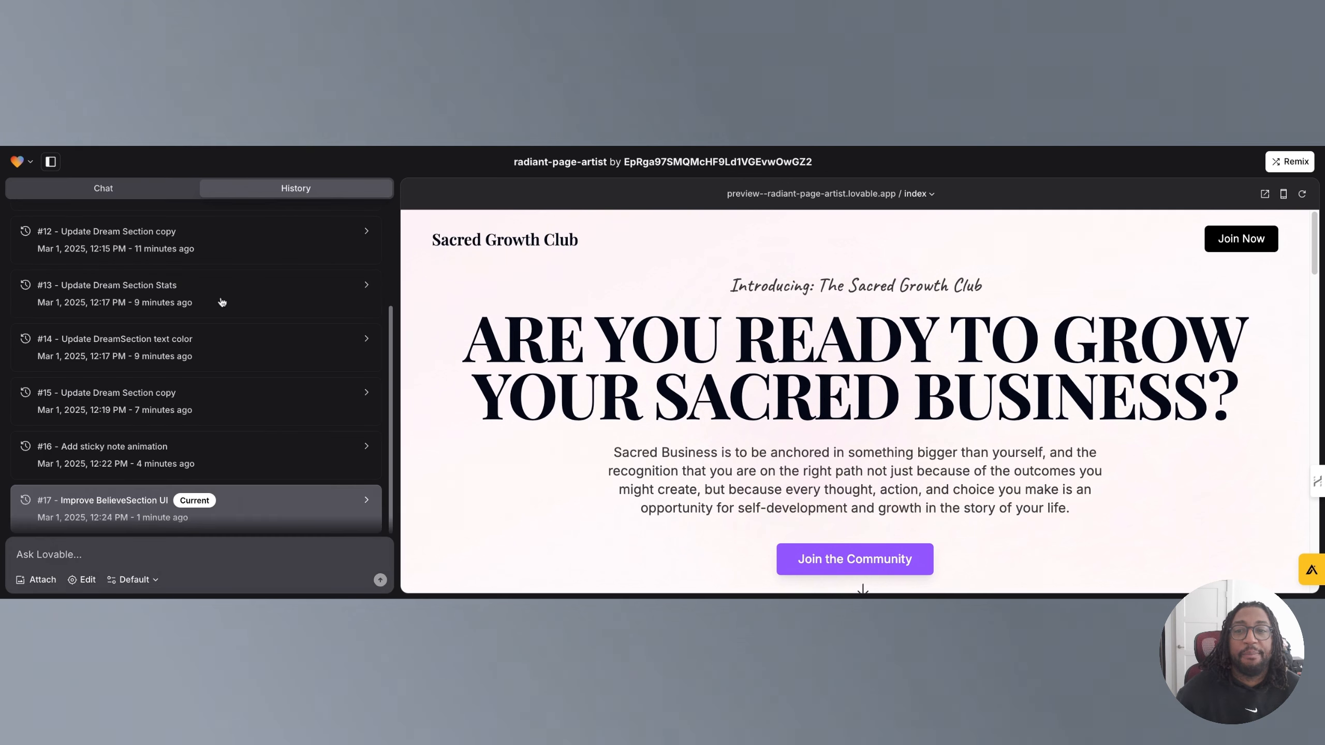
scroll(224, 355, up, 10)
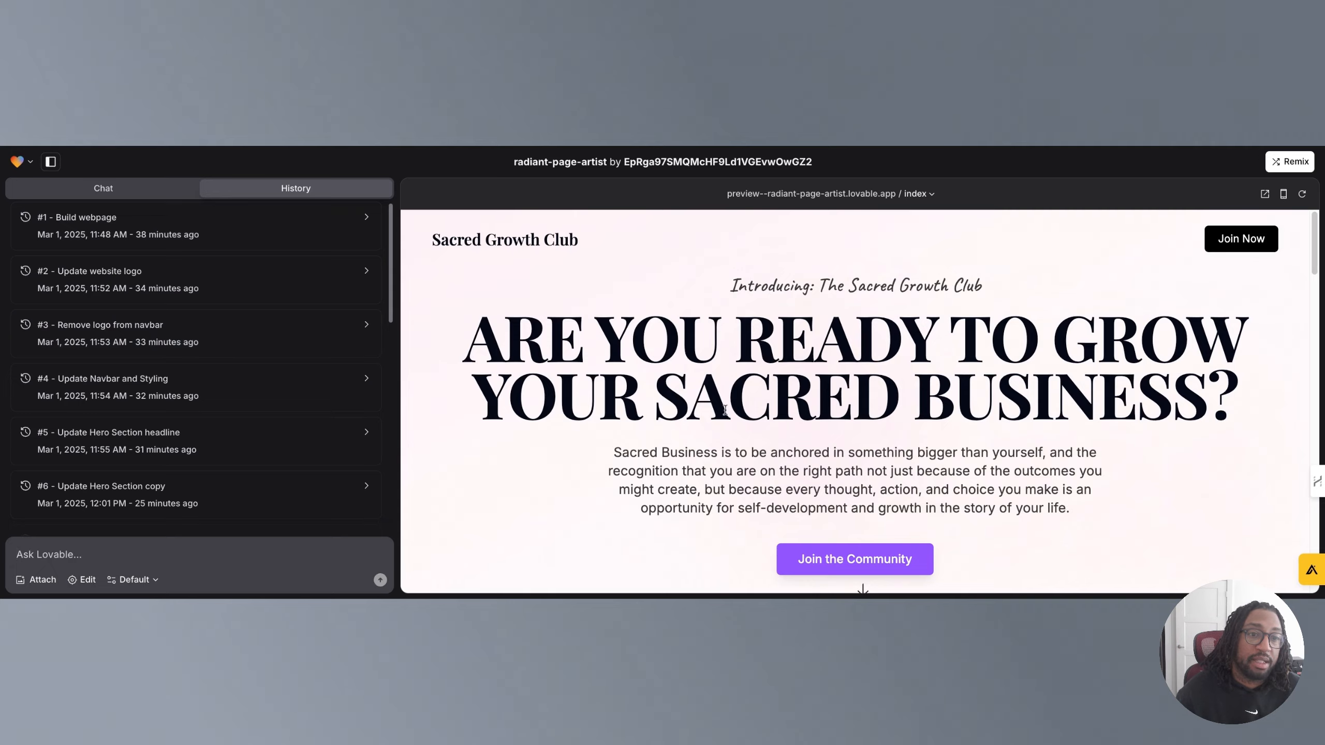
scroll(724, 409, down, 20)
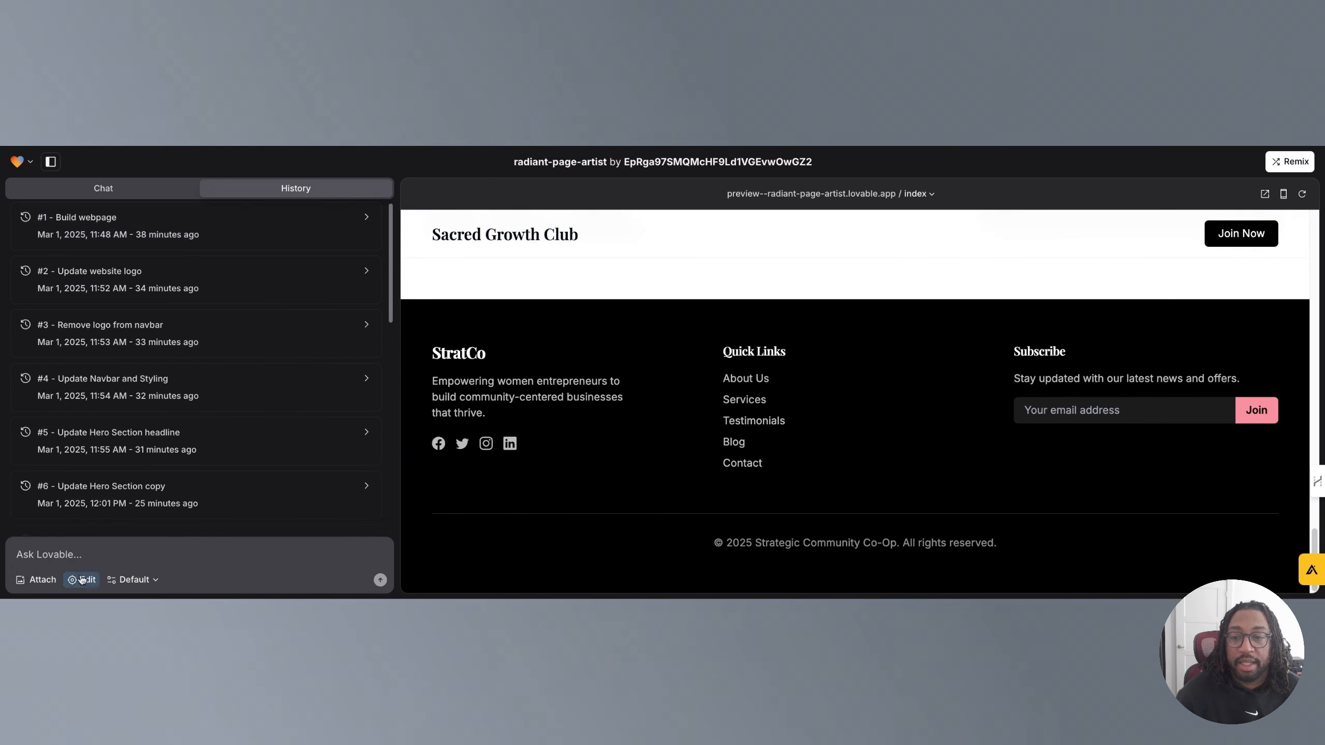
scroll(468, 231, up, 20)
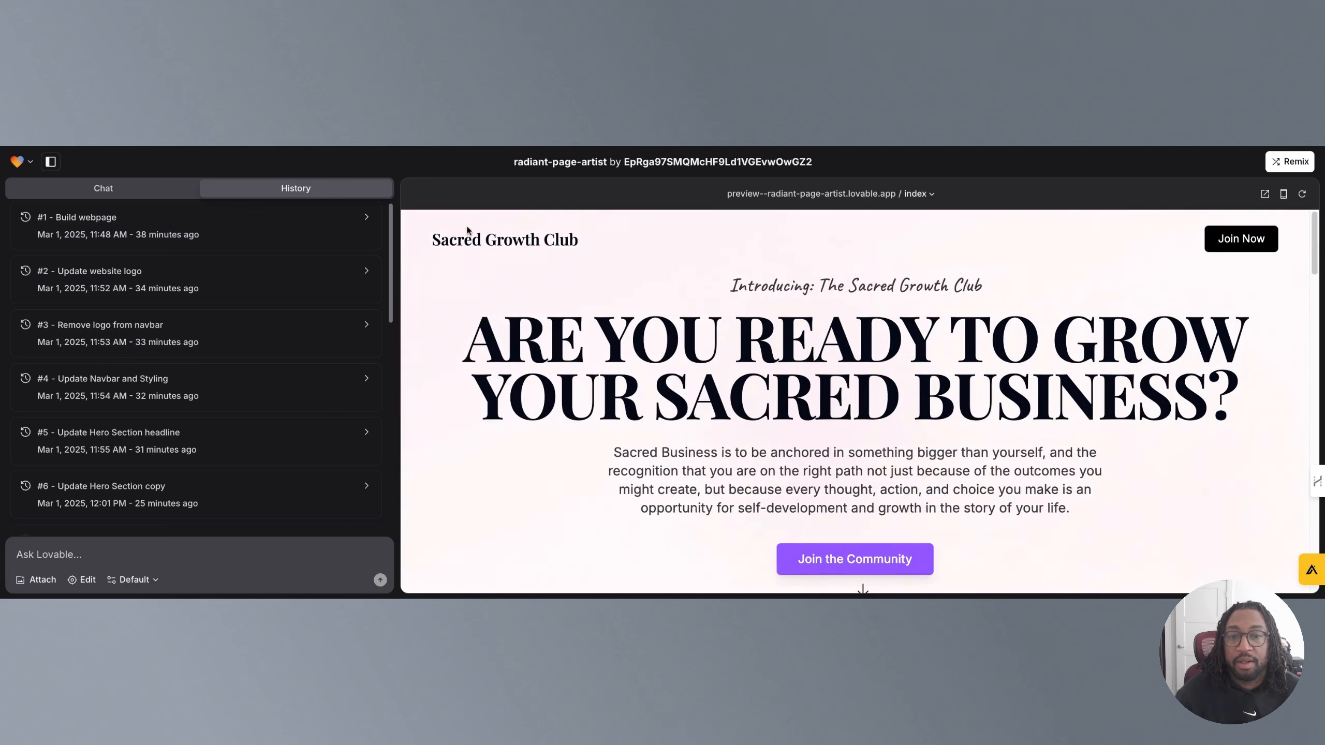
Switch the chat mode from Default to Chat only.
click(117, 582)
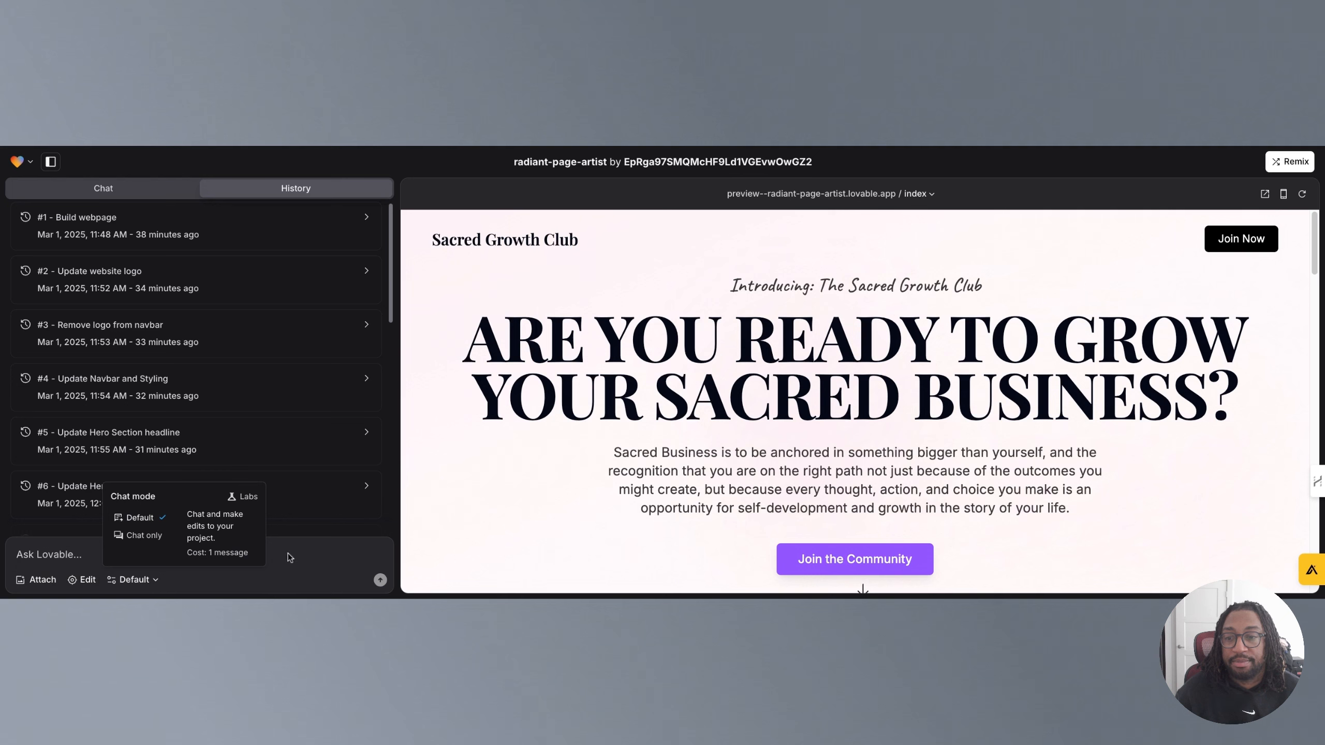
click(140, 537)
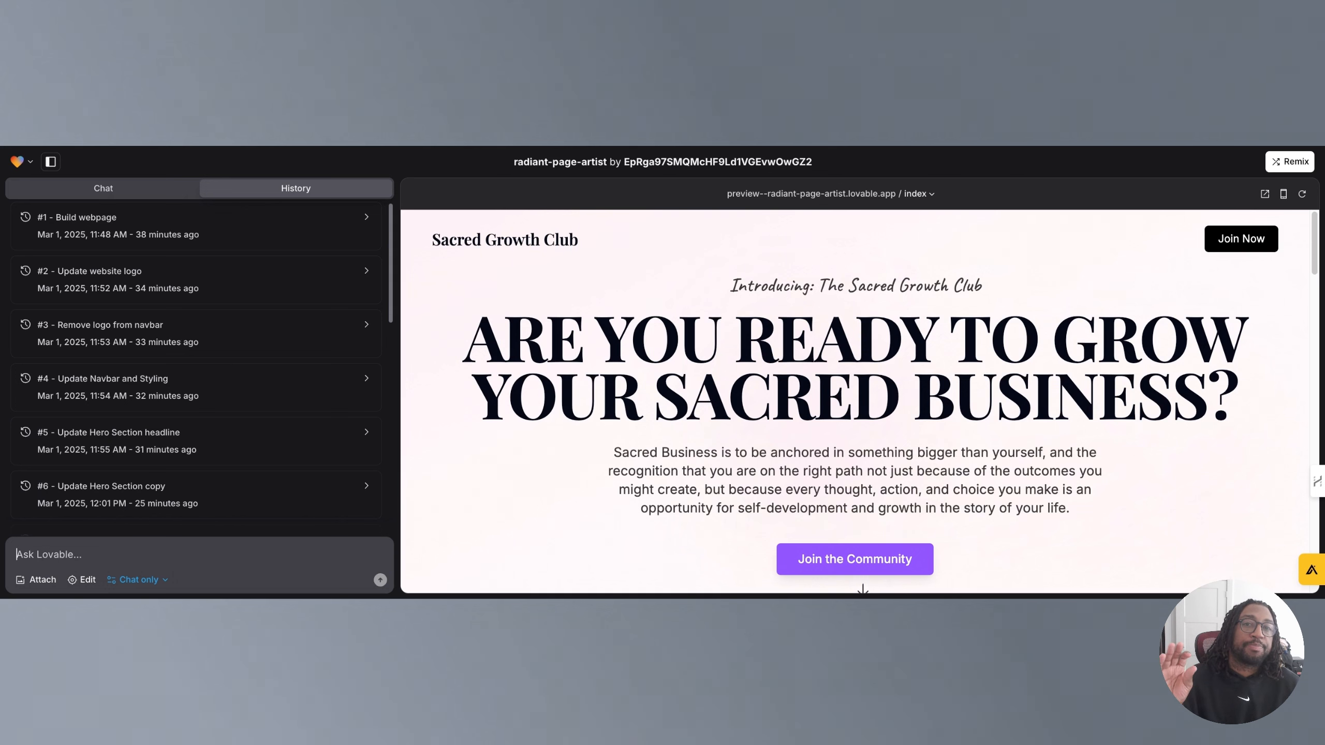
scroll(421, 433, down, 4)
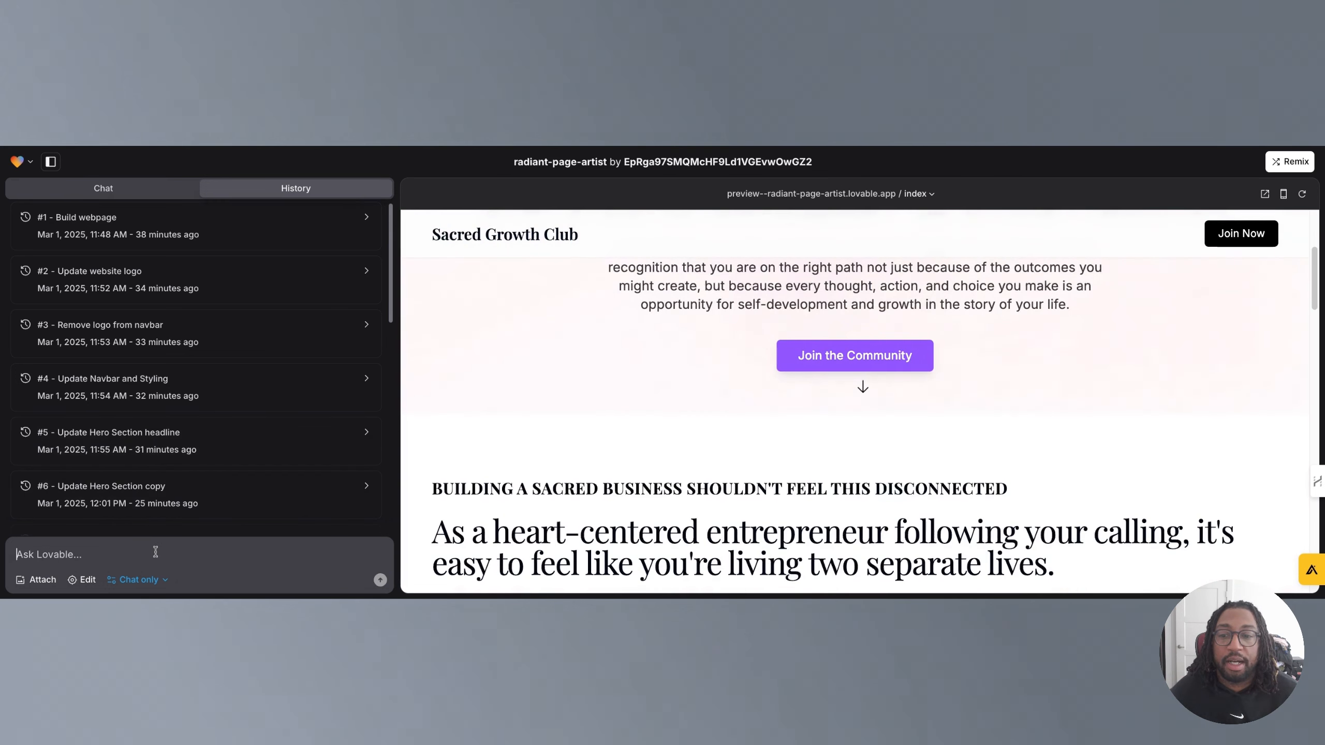
Open the Labs account settings from the chat mode menu and review the Chat modes option and remaining message limits.
click(164, 581)
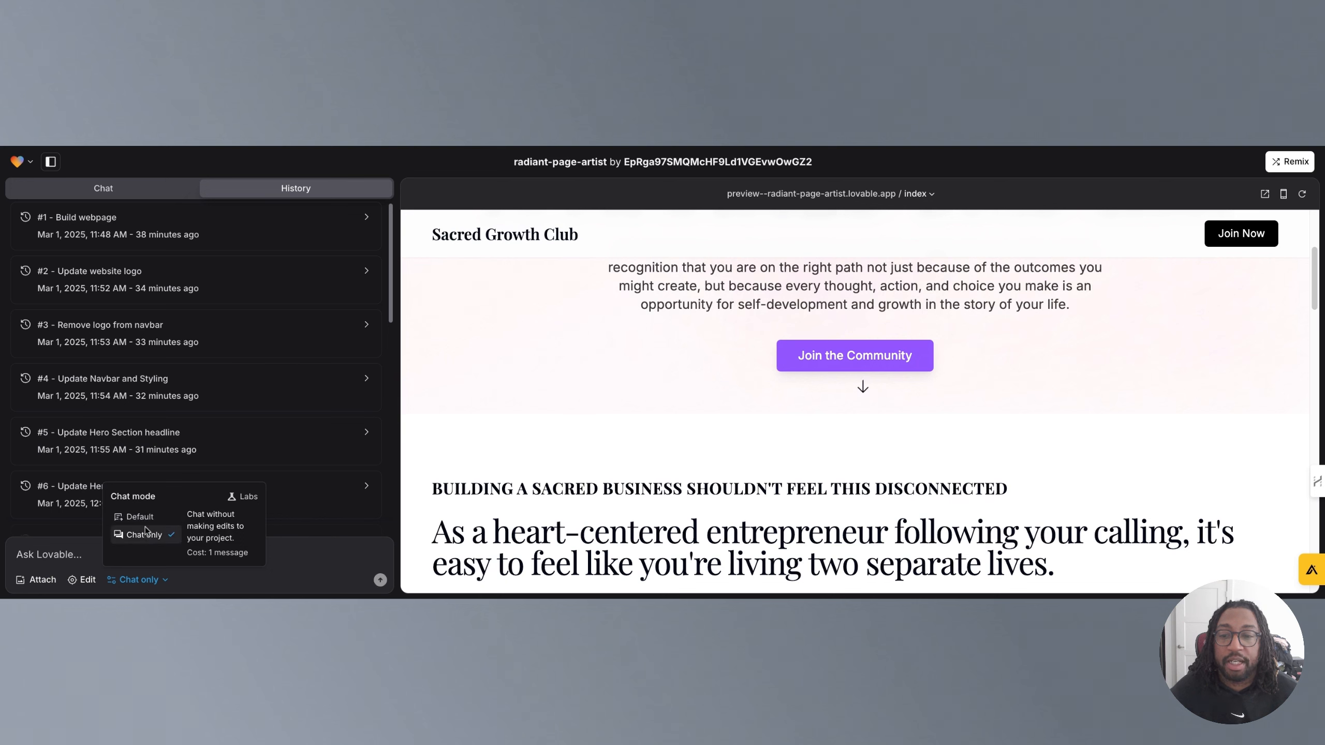
drag(206, 554, 255, 557)
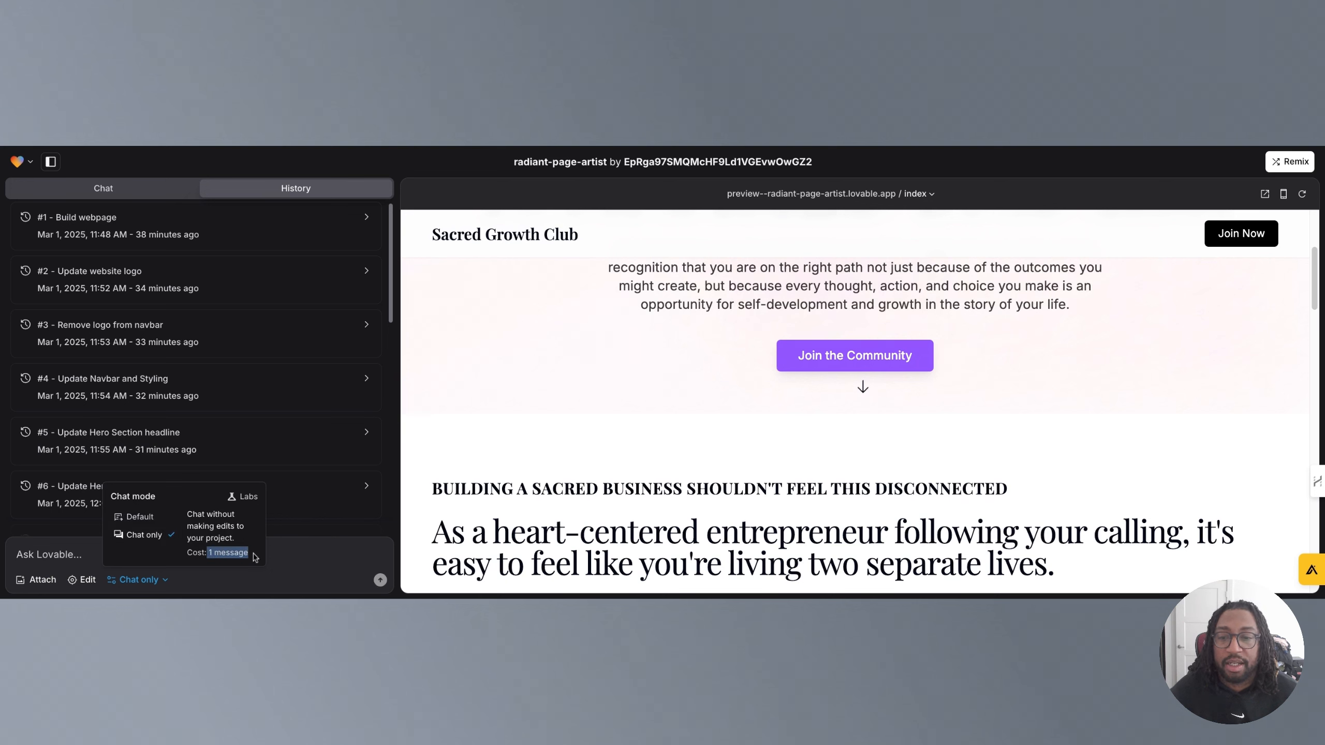
click(242, 498)
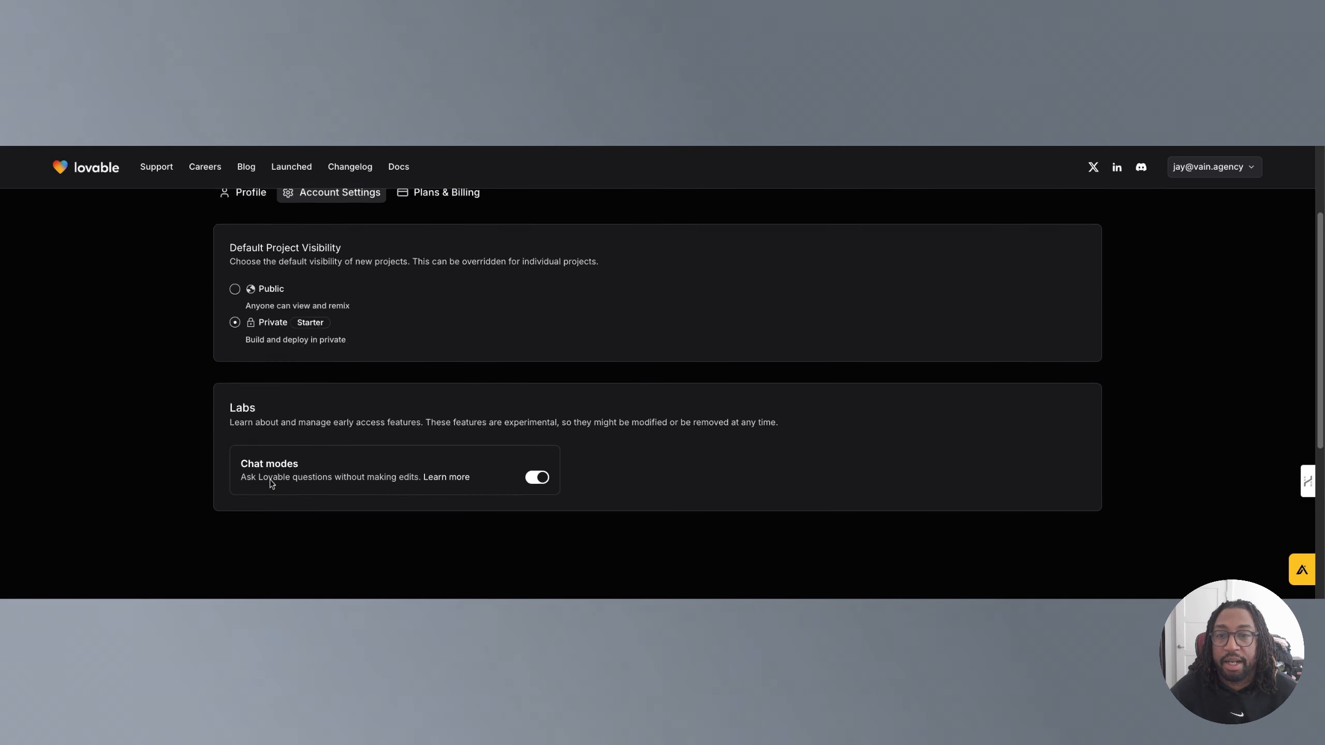
scroll(267, 470, up, 2)
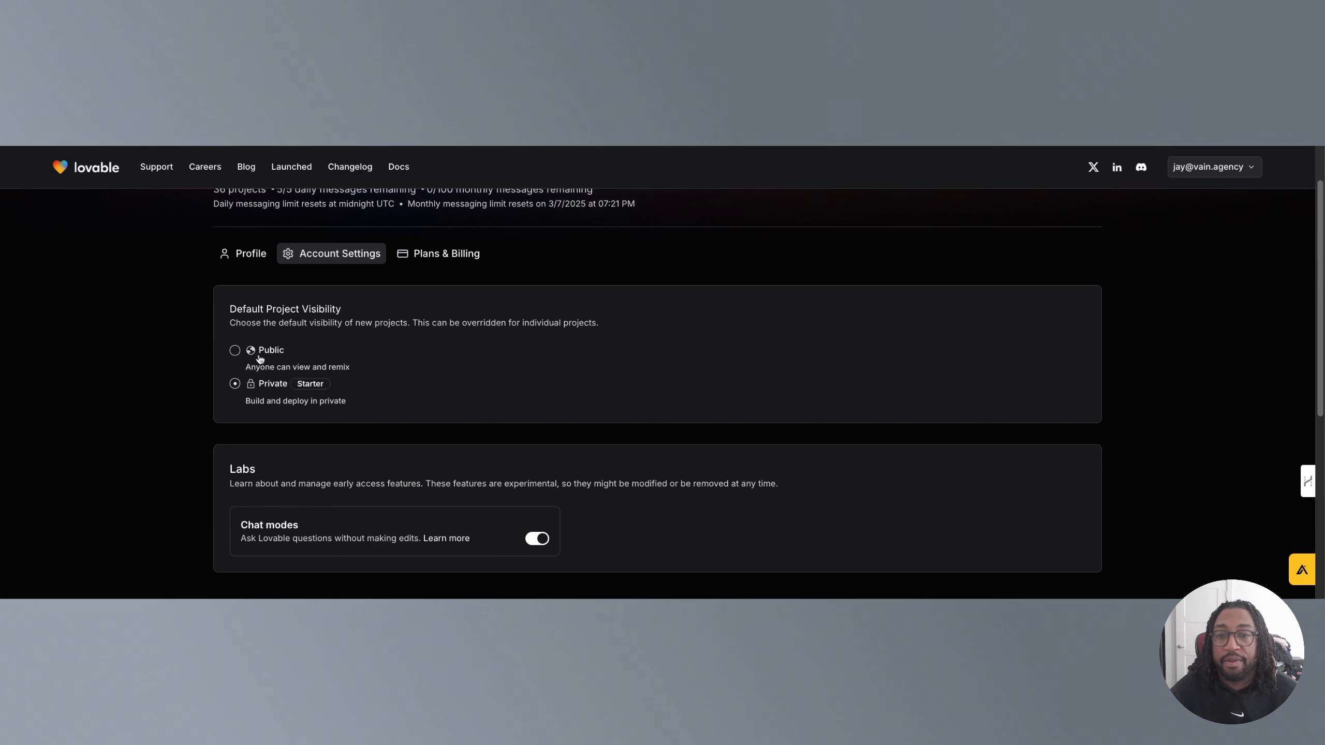
scroll(332, 449, down, 1)
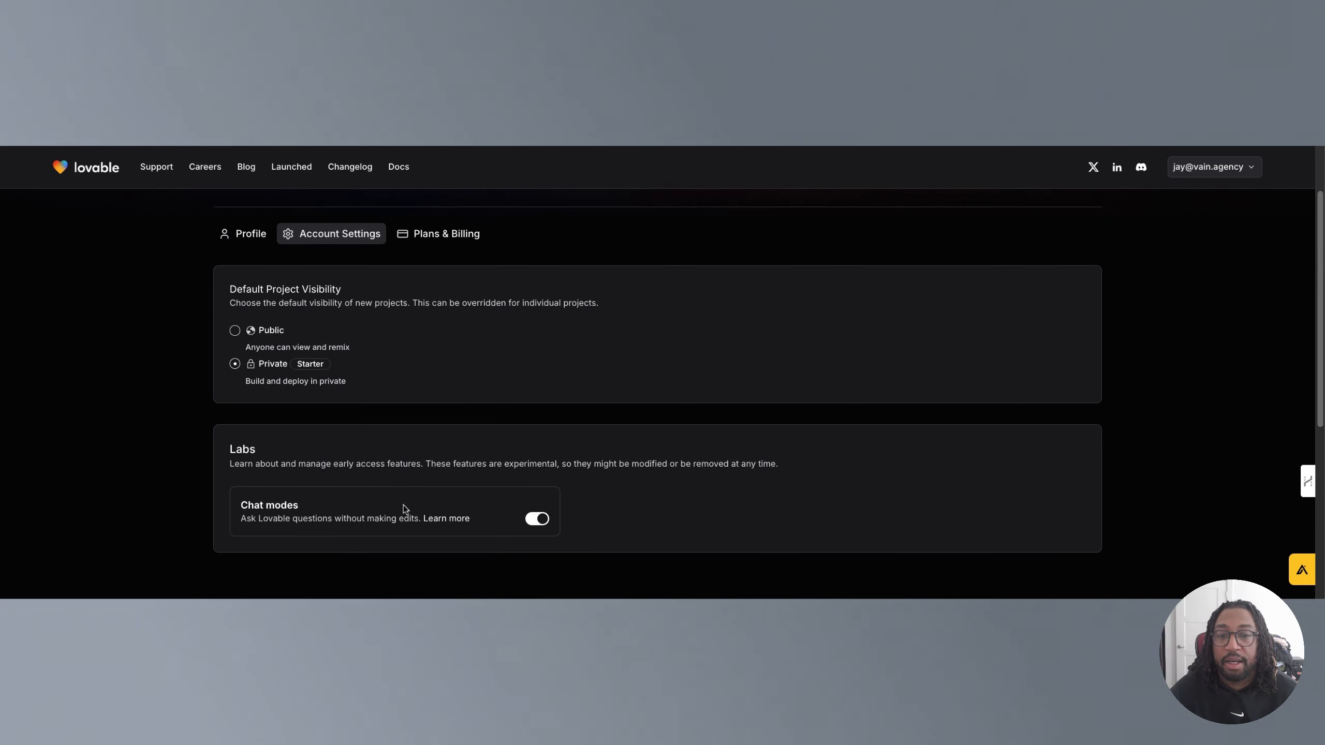
scroll(386, 509, up, 3)
scroll(334, 501, down, 4)
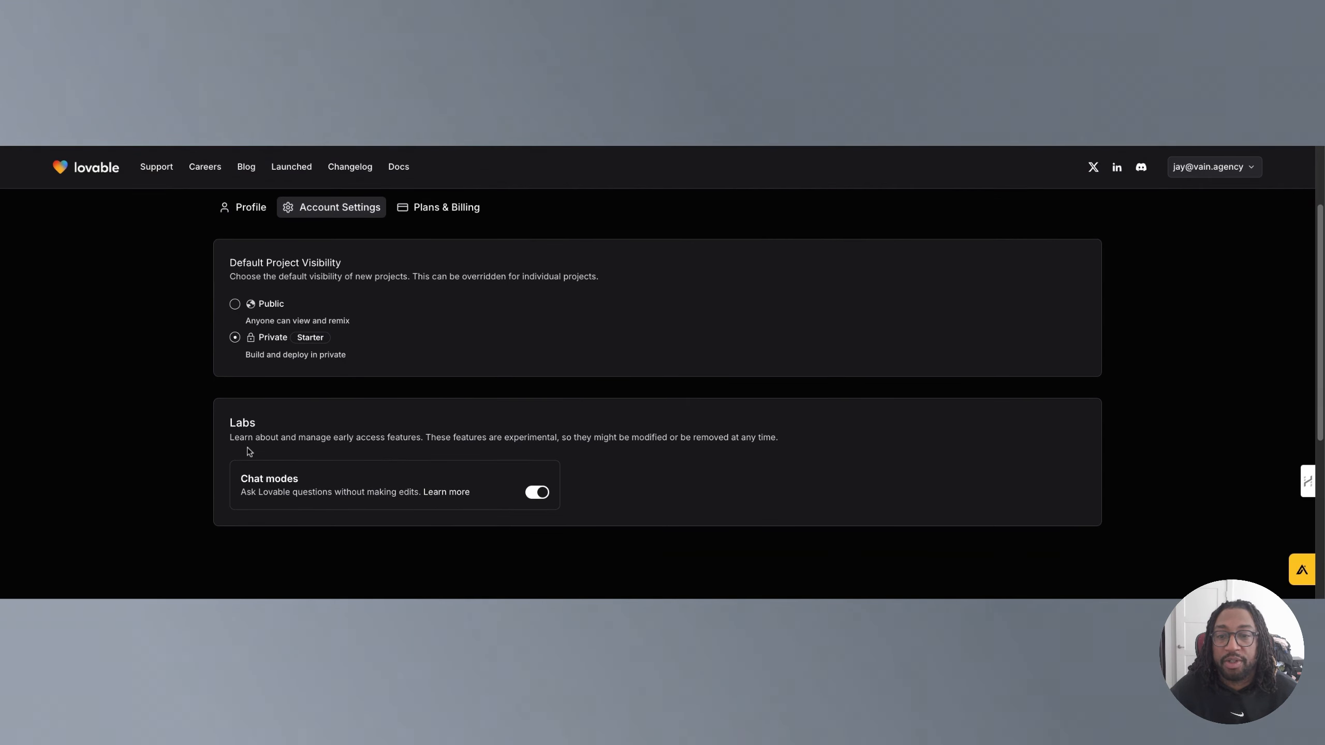
scroll(299, 491, up, 3)
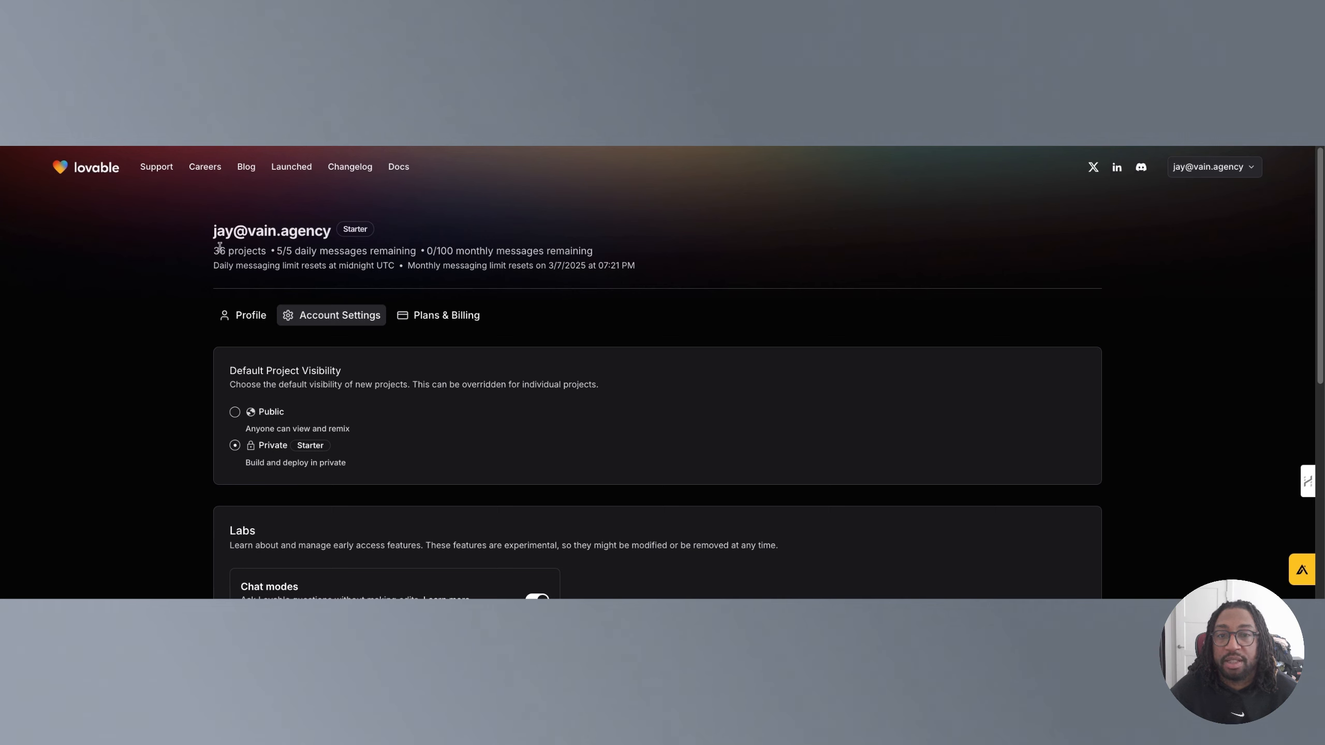
drag(215, 249, 610, 255)
drag(276, 252, 401, 251)
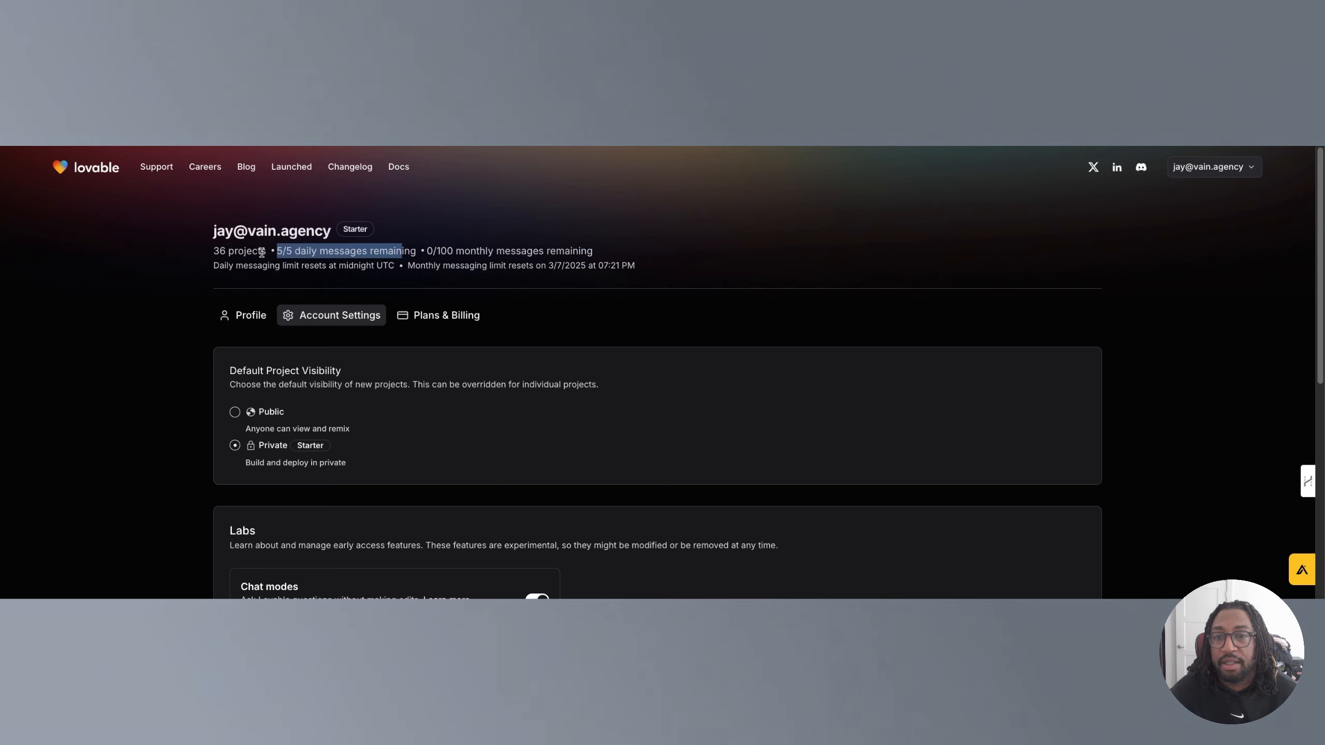
drag(276, 252, 416, 252)
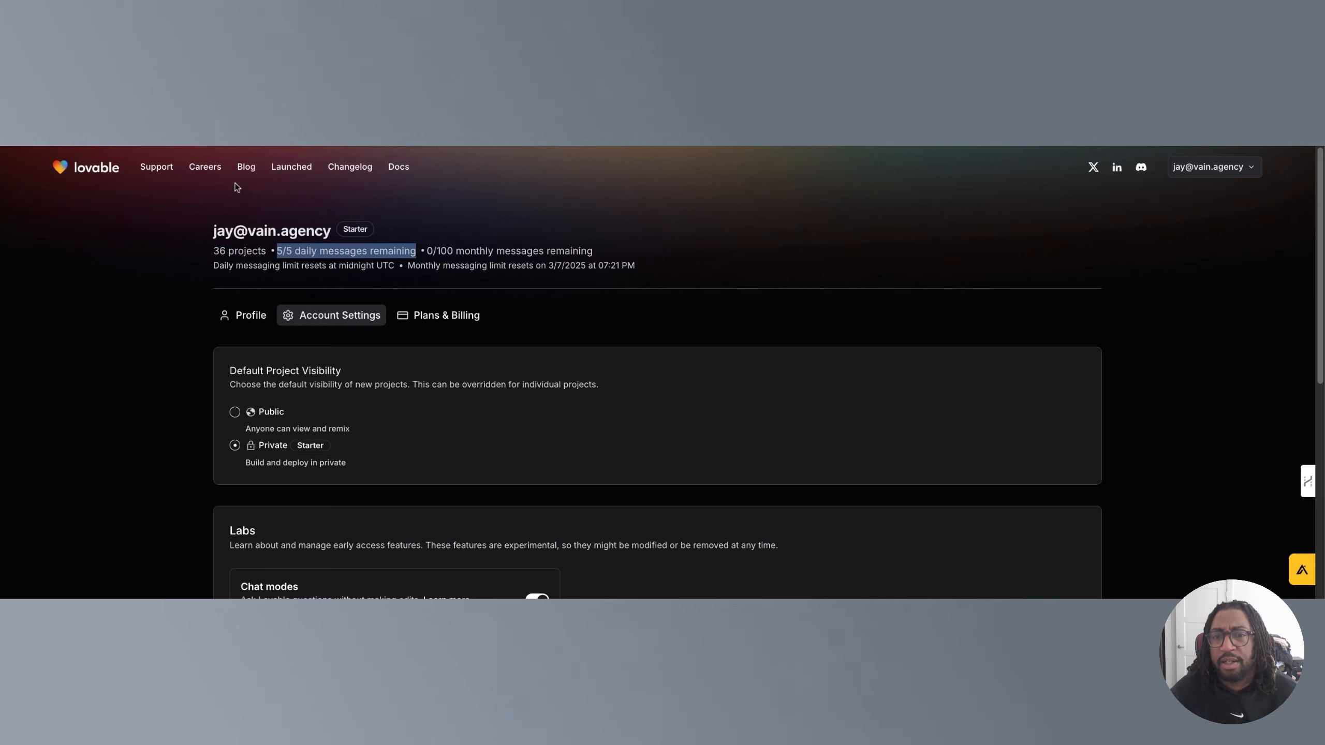
Return to the home page and open the choretopia-rewardify project from the Latest gallery to scroll through its preview.
click(77, 172)
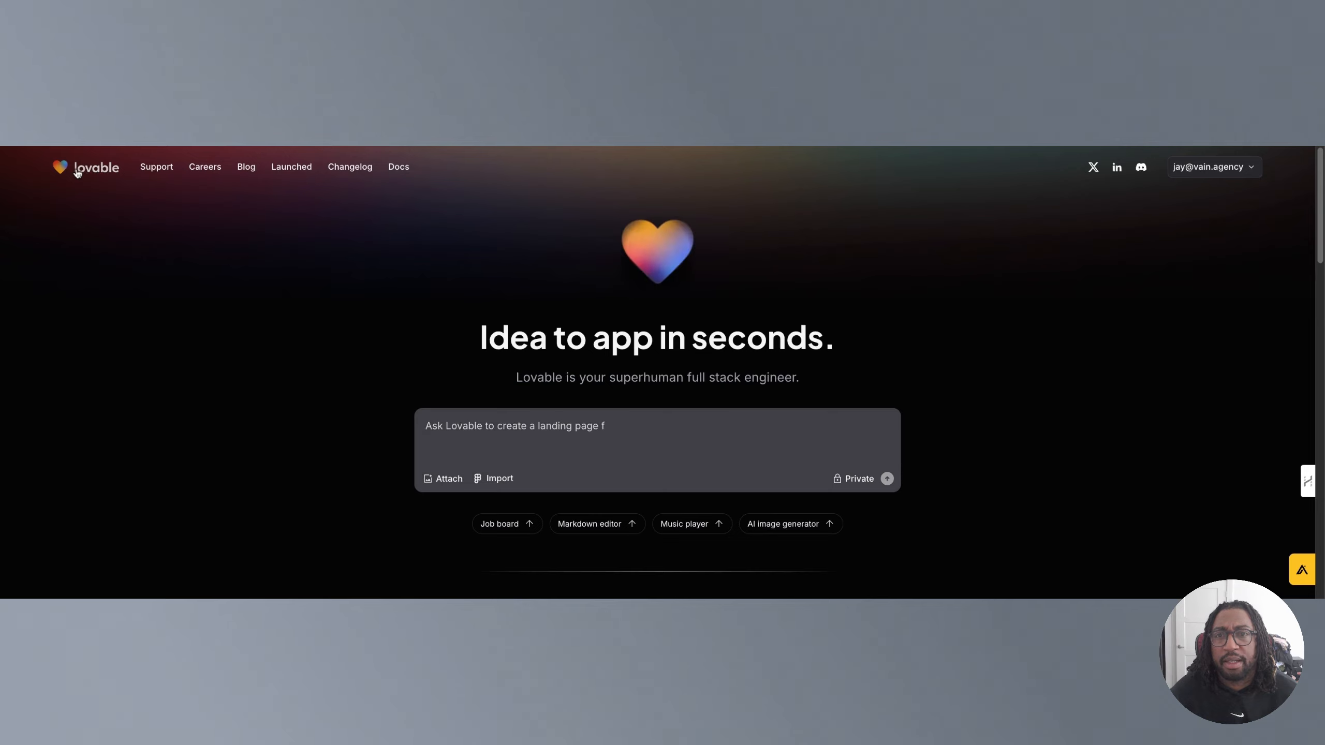
scroll(277, 386, down, 5)
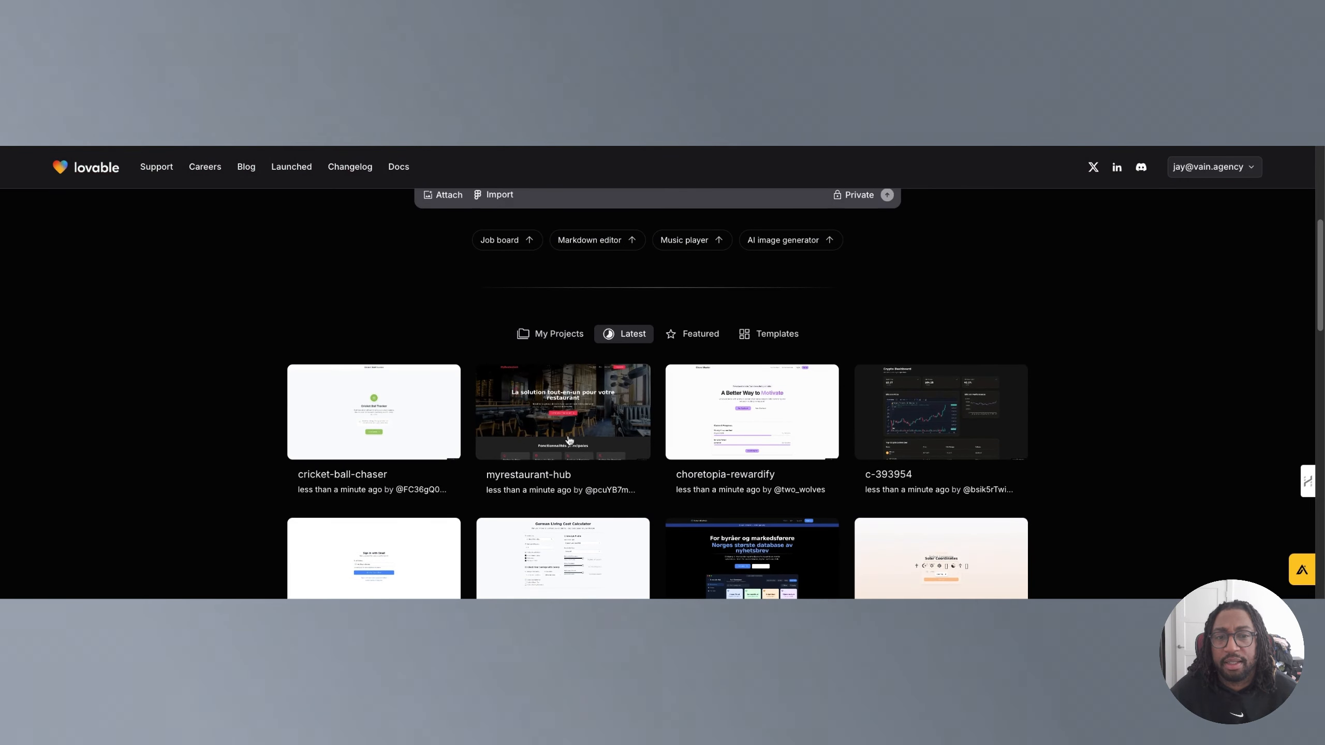
scroll(652, 418, down, 3)
scroll(680, 439, up, 1)
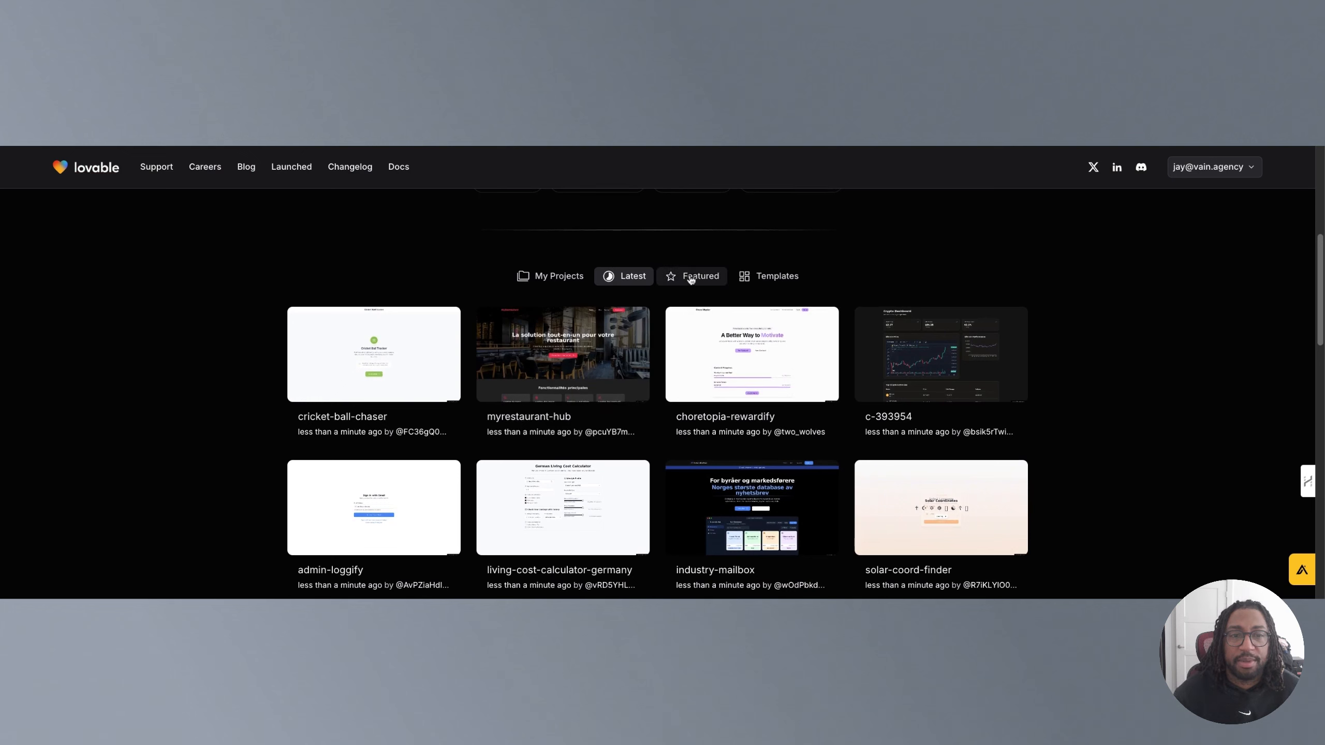
click(732, 360)
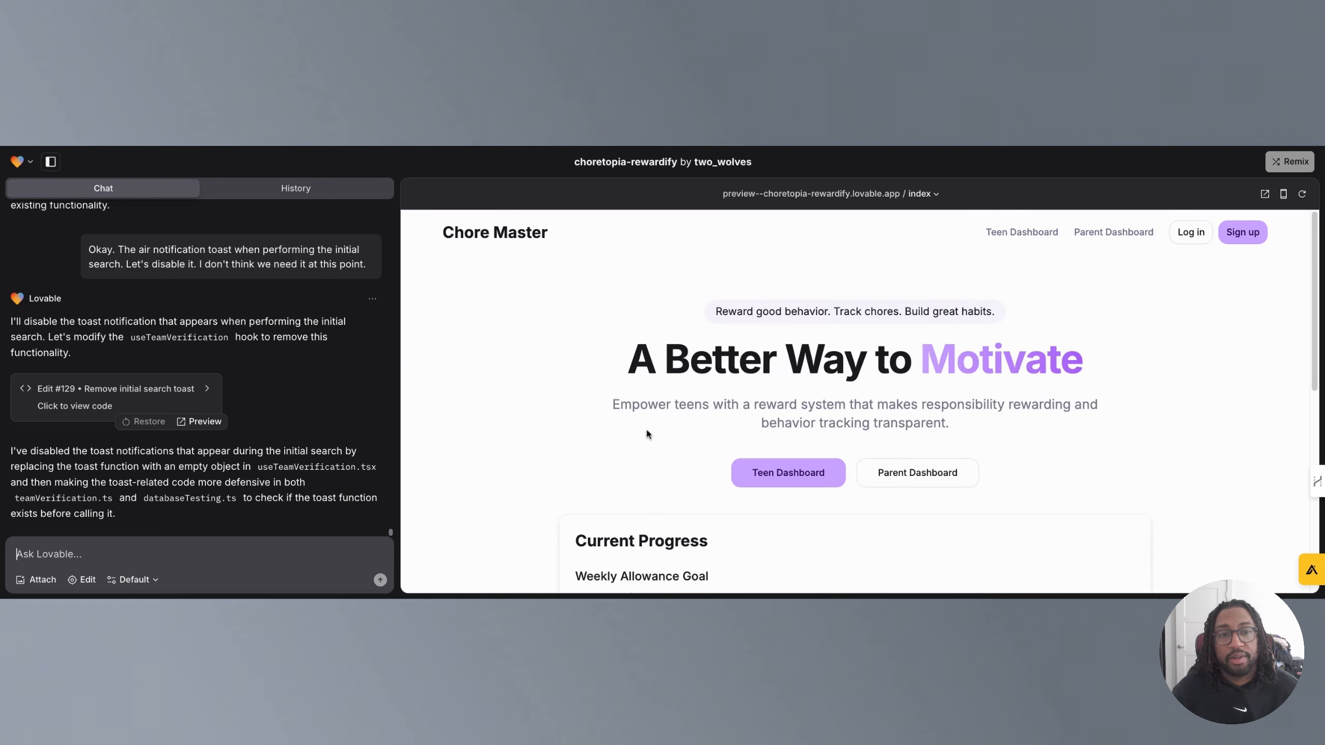
scroll(652, 417, down, 4)
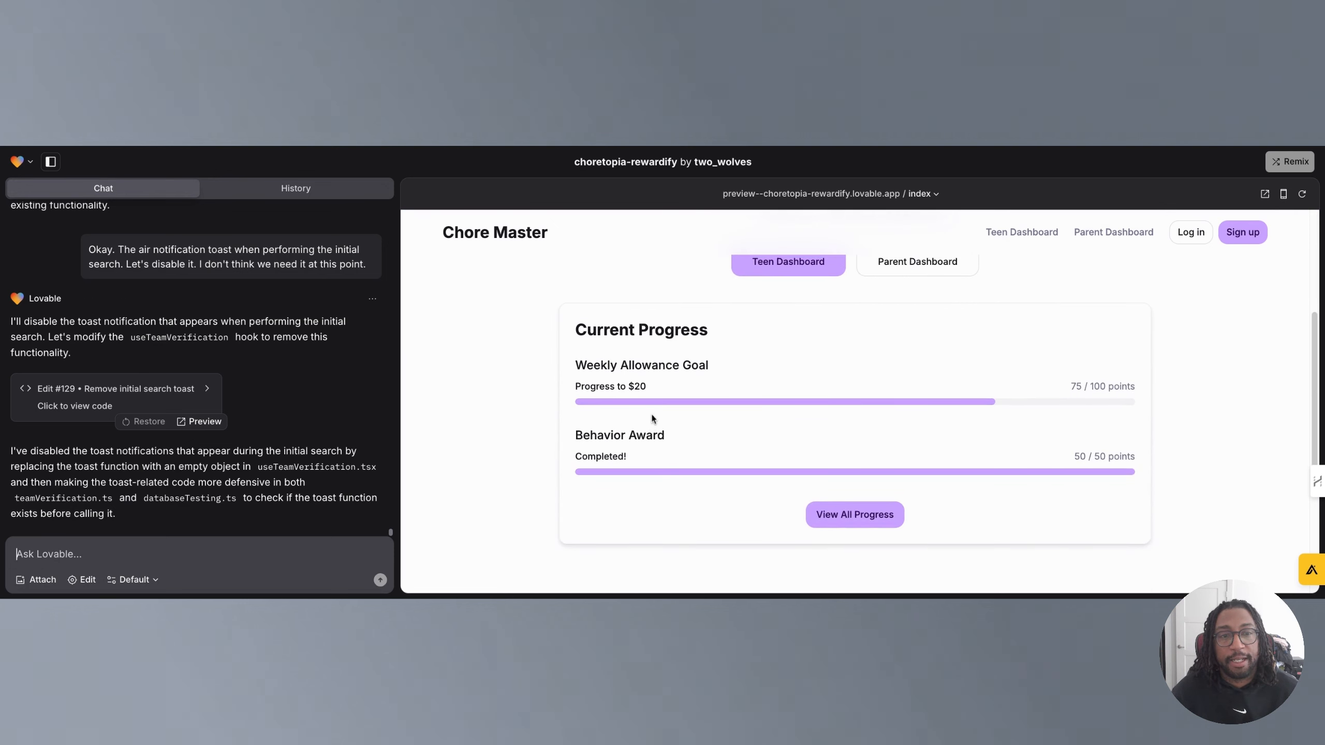
scroll(650, 431, up, 4)
scroll(650, 431, down, 10)
scroll(650, 432, up, 10)
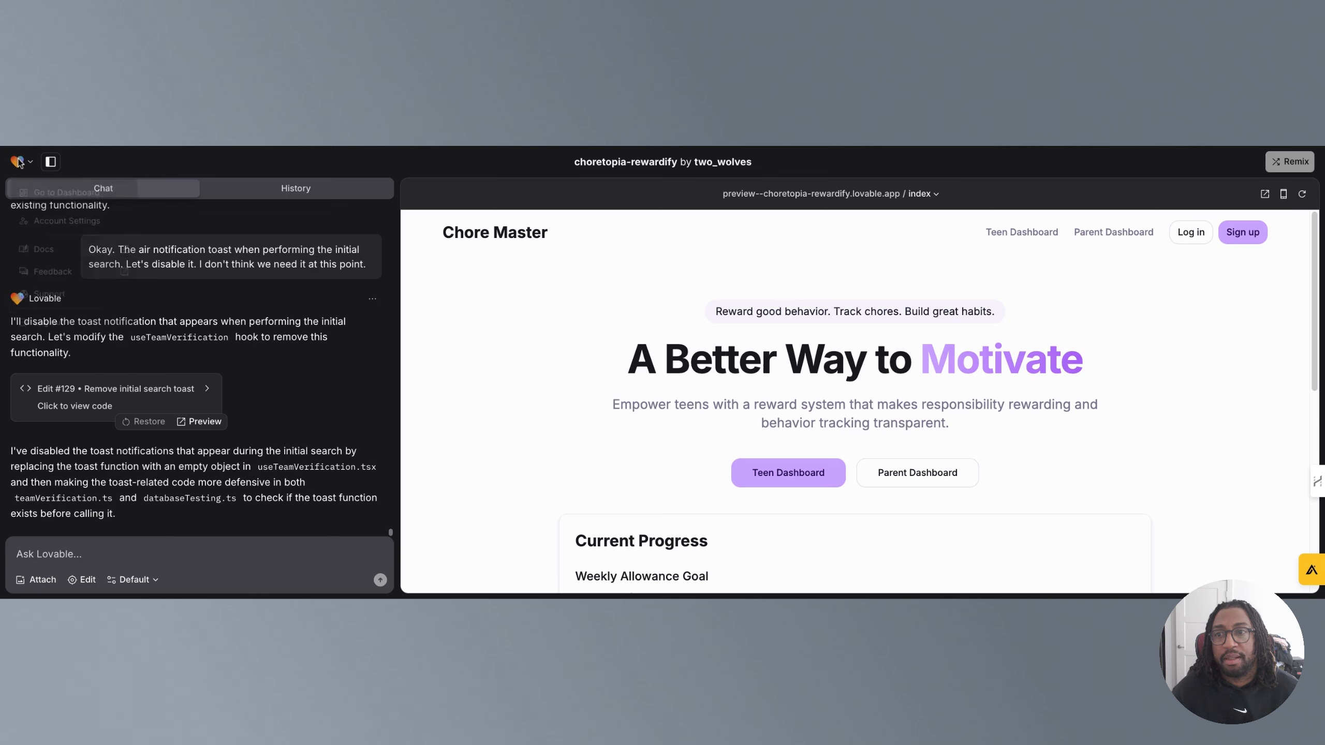
Go back to the dashboard and open the medwise-assist project from My Projects.
click(18, 162)
click(35, 194)
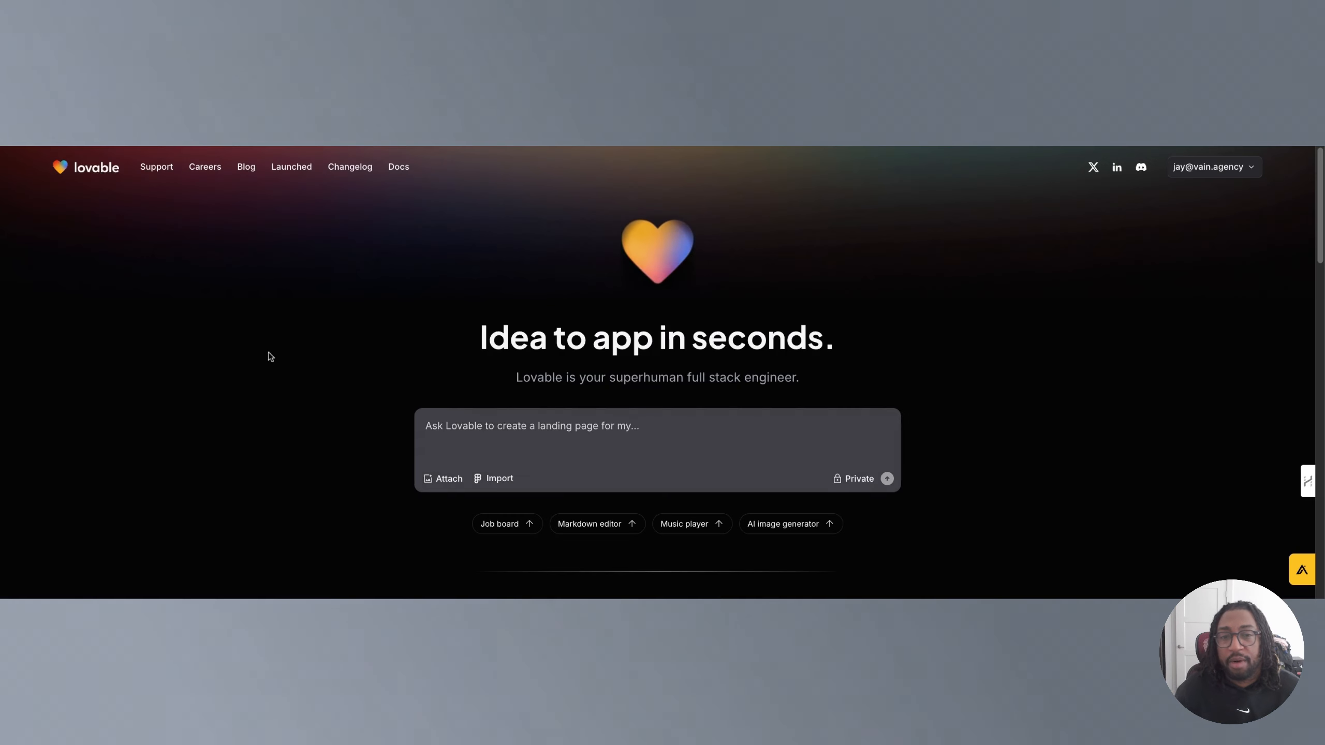
scroll(333, 378, down, 4)
click(547, 391)
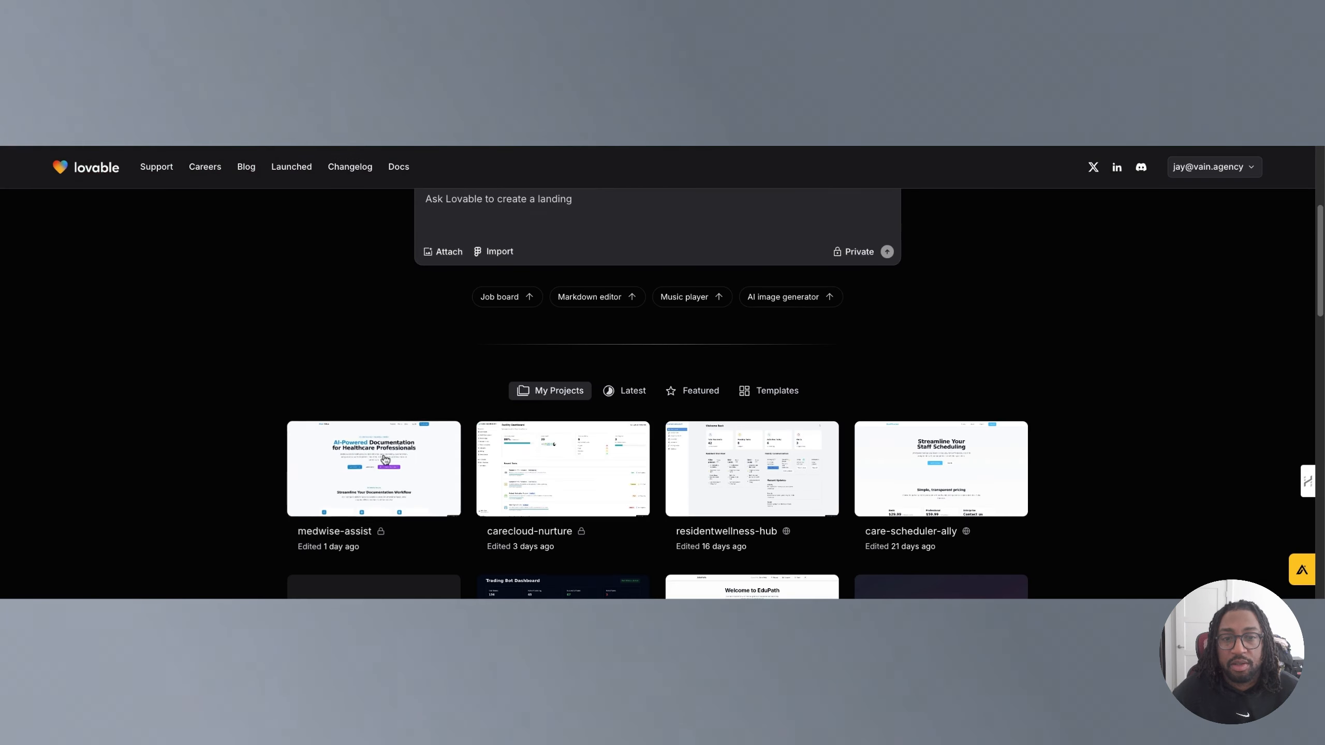
click(377, 464)
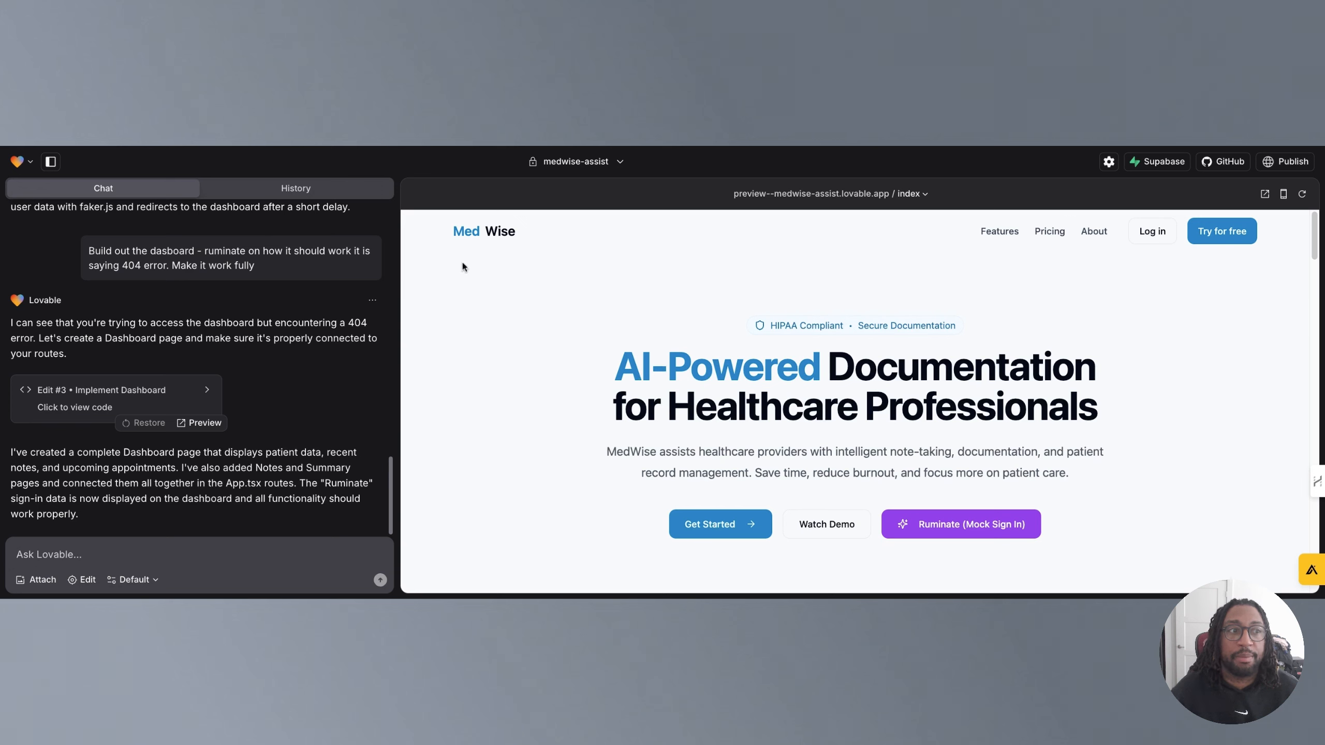
Inspect the project's visibility menu and the preview's page route list.
click(622, 168)
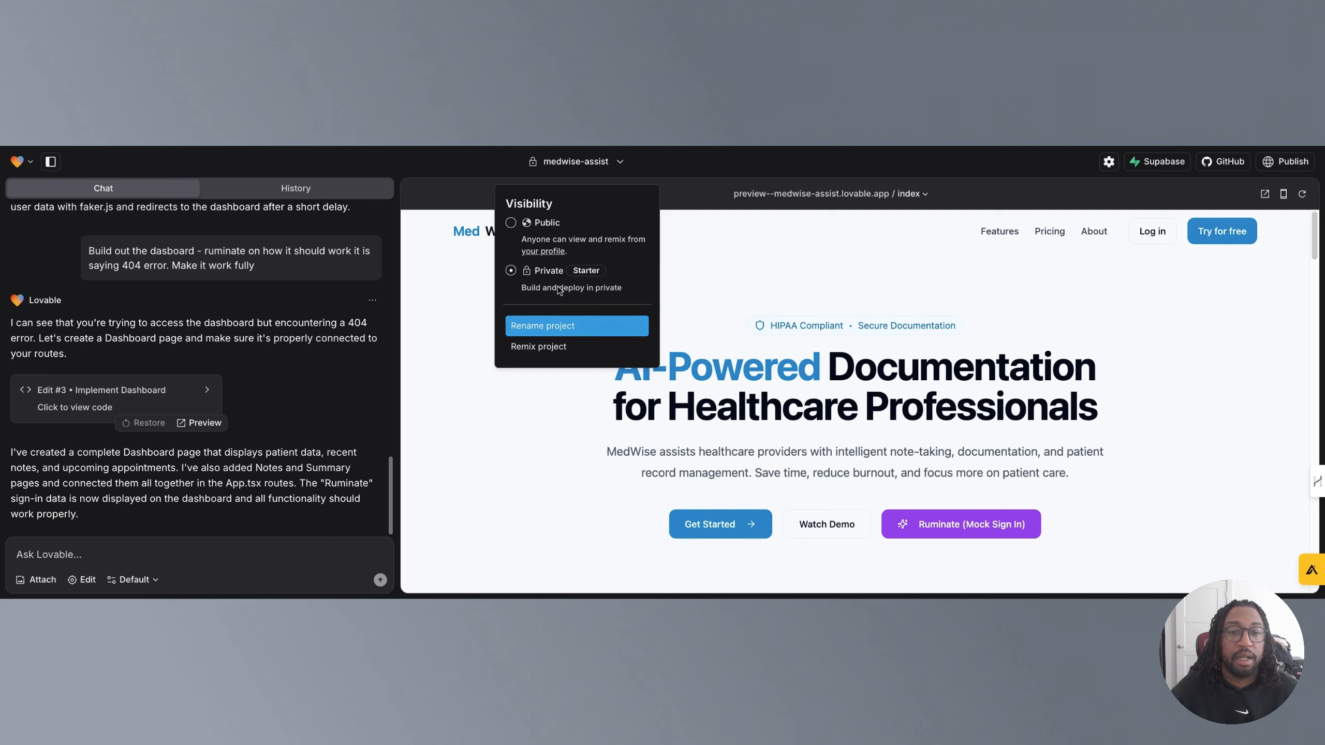
click(693, 172)
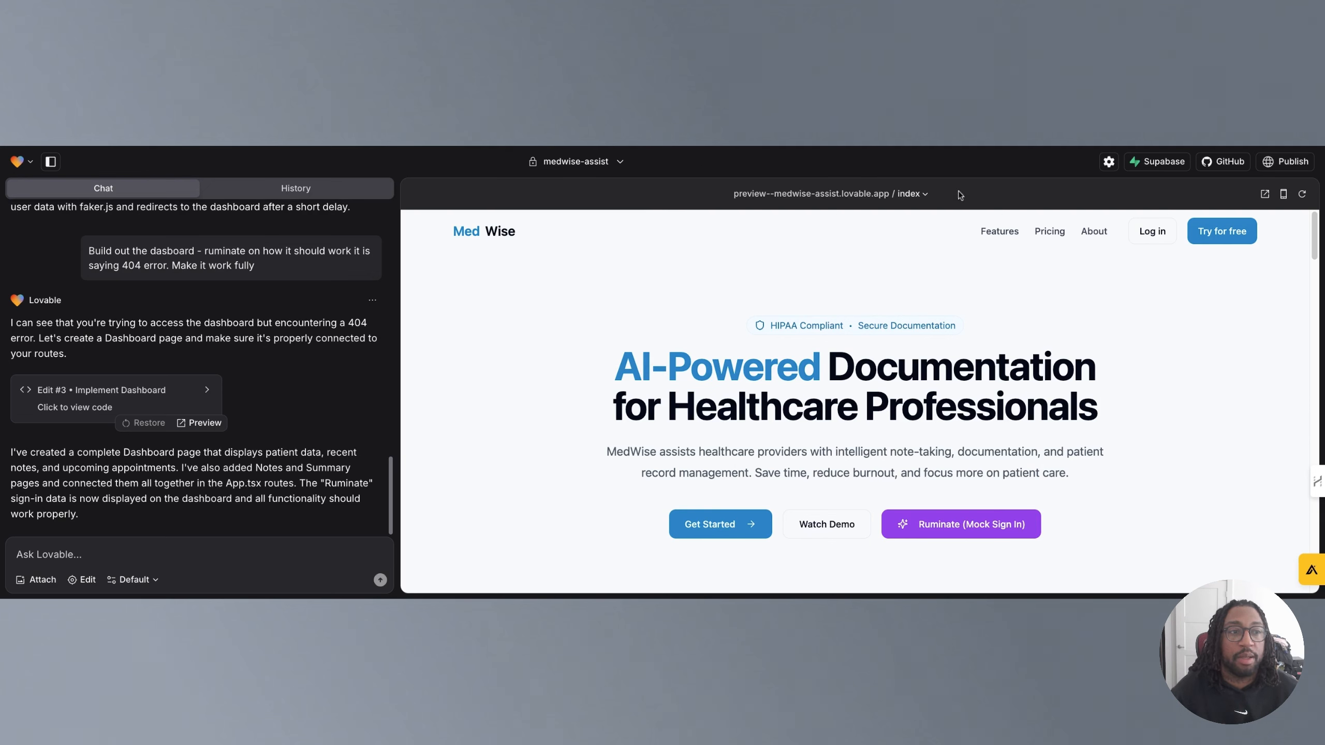
click(926, 200)
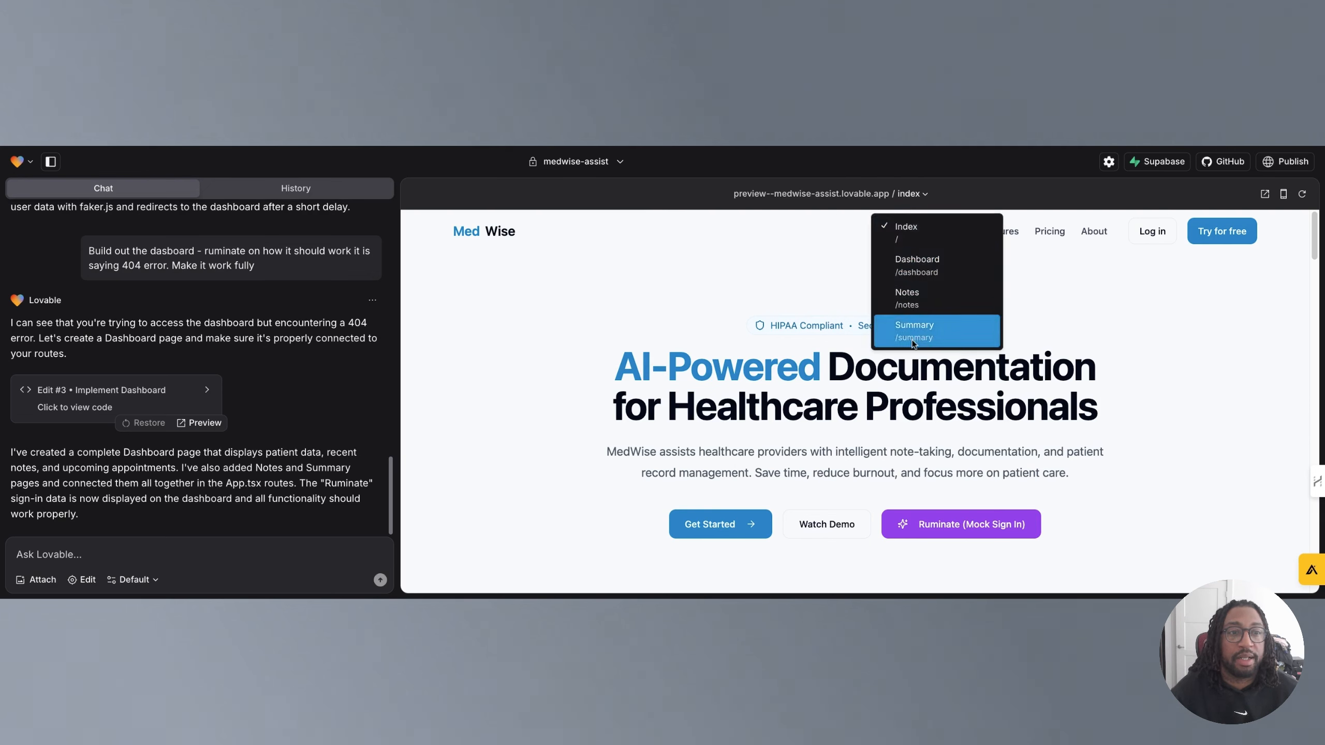
click(972, 196)
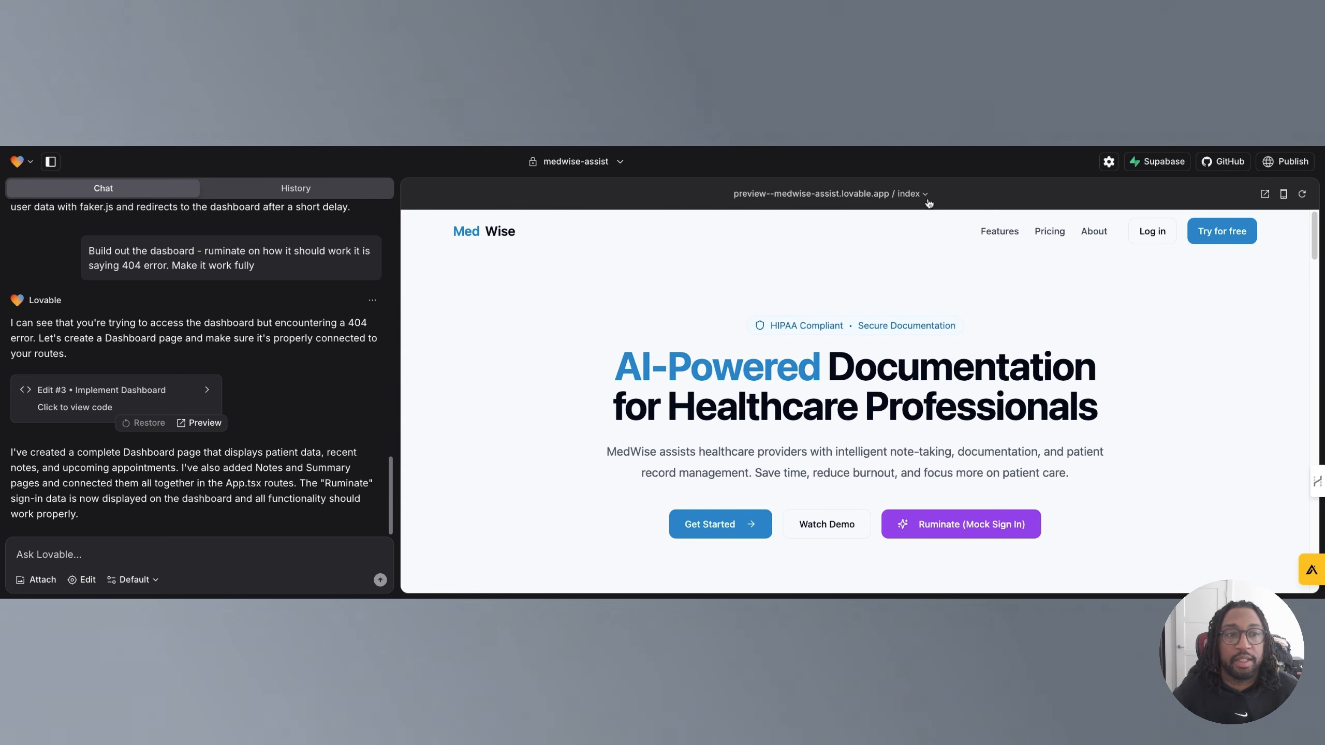
Open Project Settings and the Supabase connection menu to review project info and integration options.
click(1109, 162)
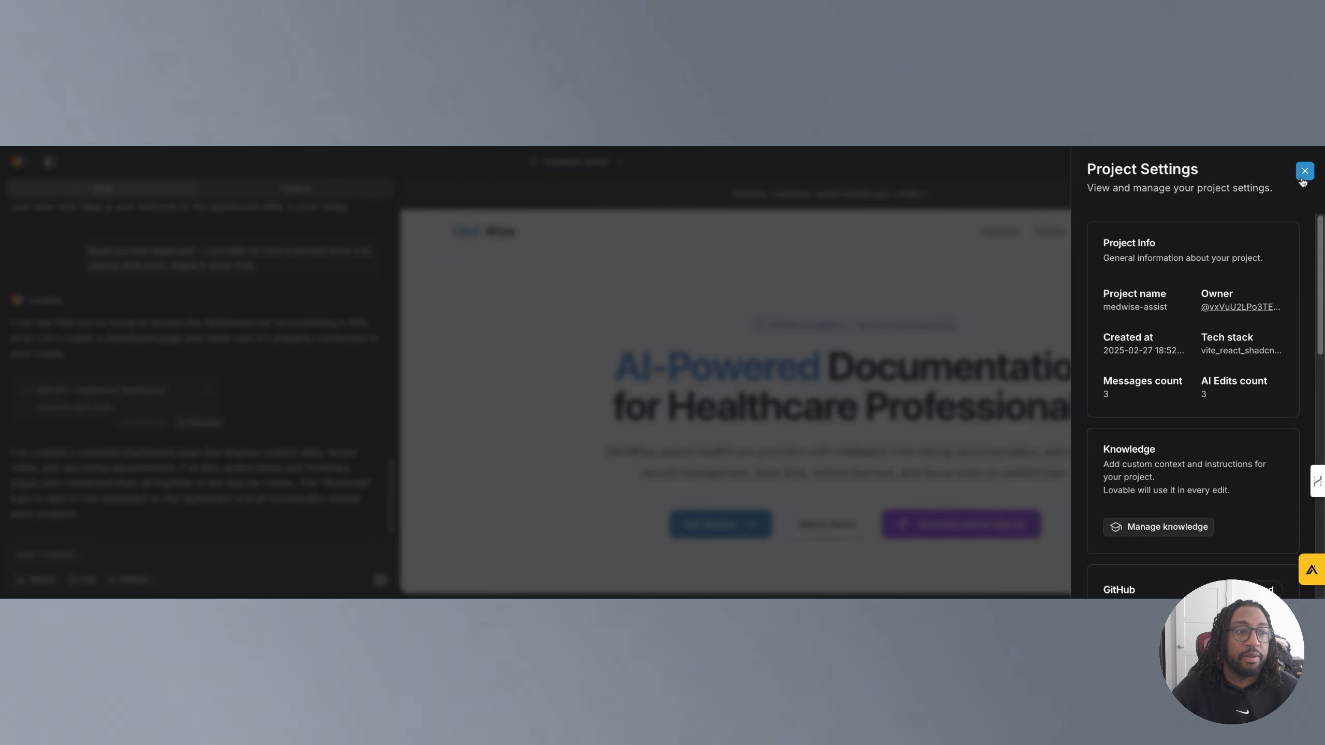
click(1303, 177)
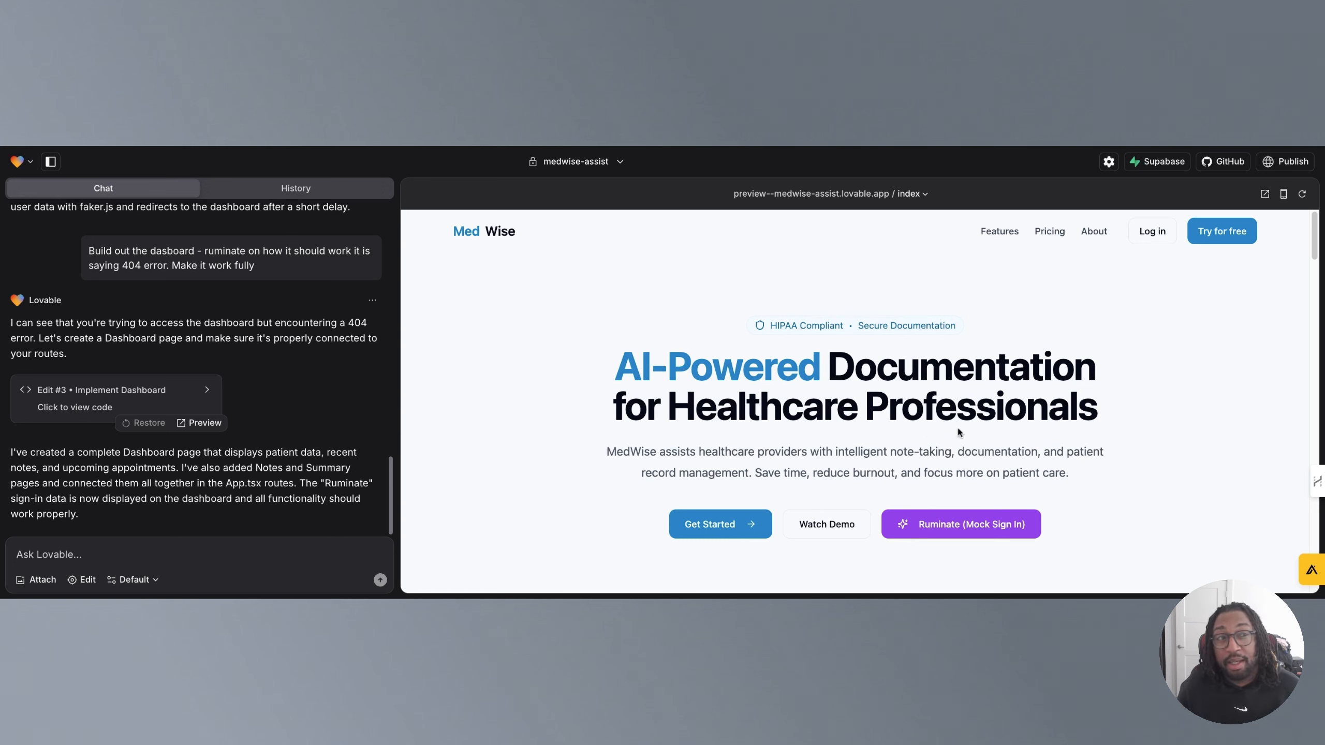
click(1157, 165)
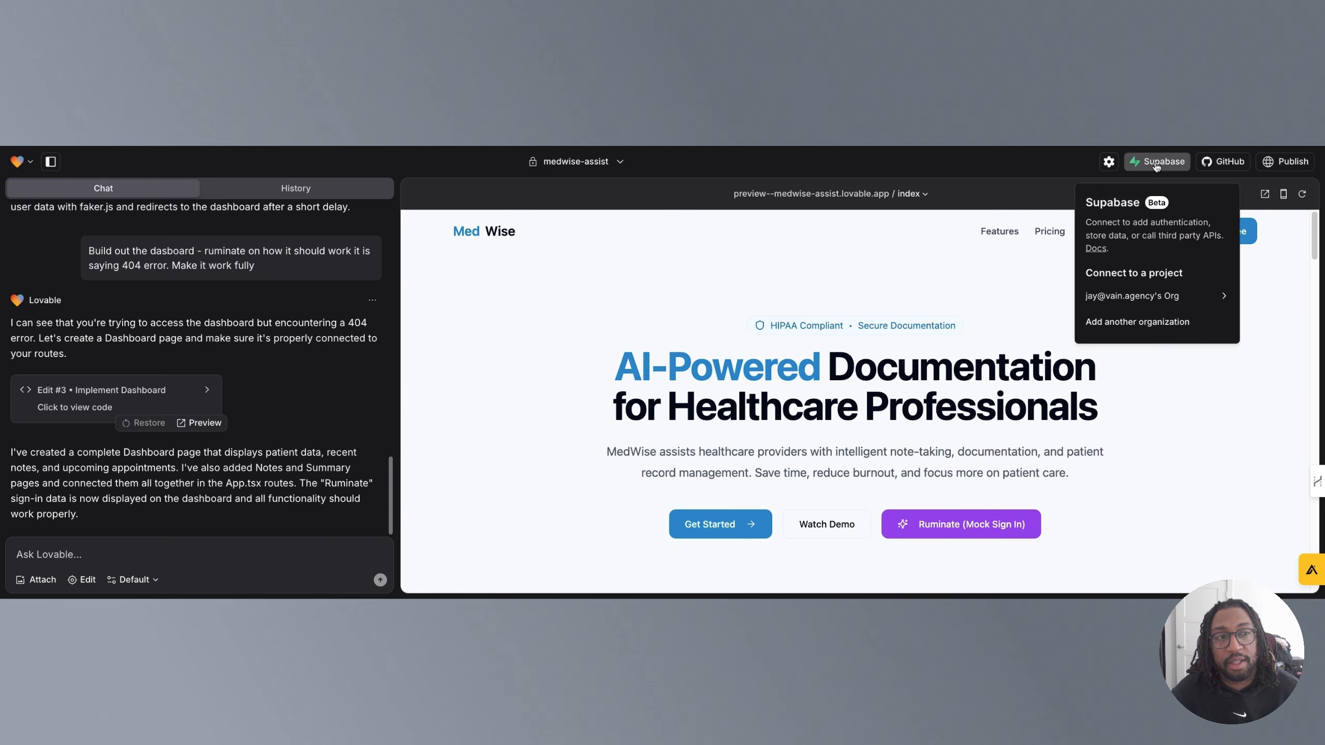
click(1027, 197)
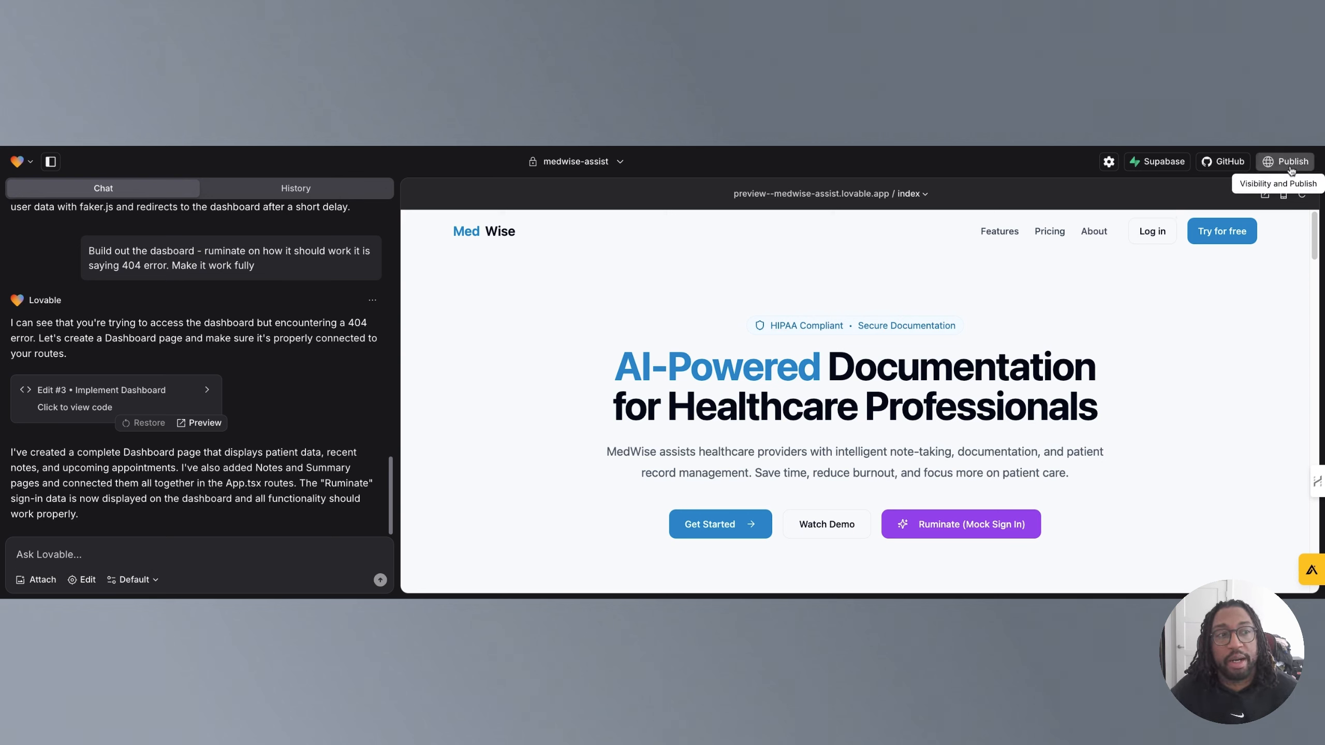
Switch the preview to mobile mode, scroll it, and switch back to desktop mode.
click(1283, 194)
scroll(861, 398, down, 5)
scroll(860, 398, up, 5)
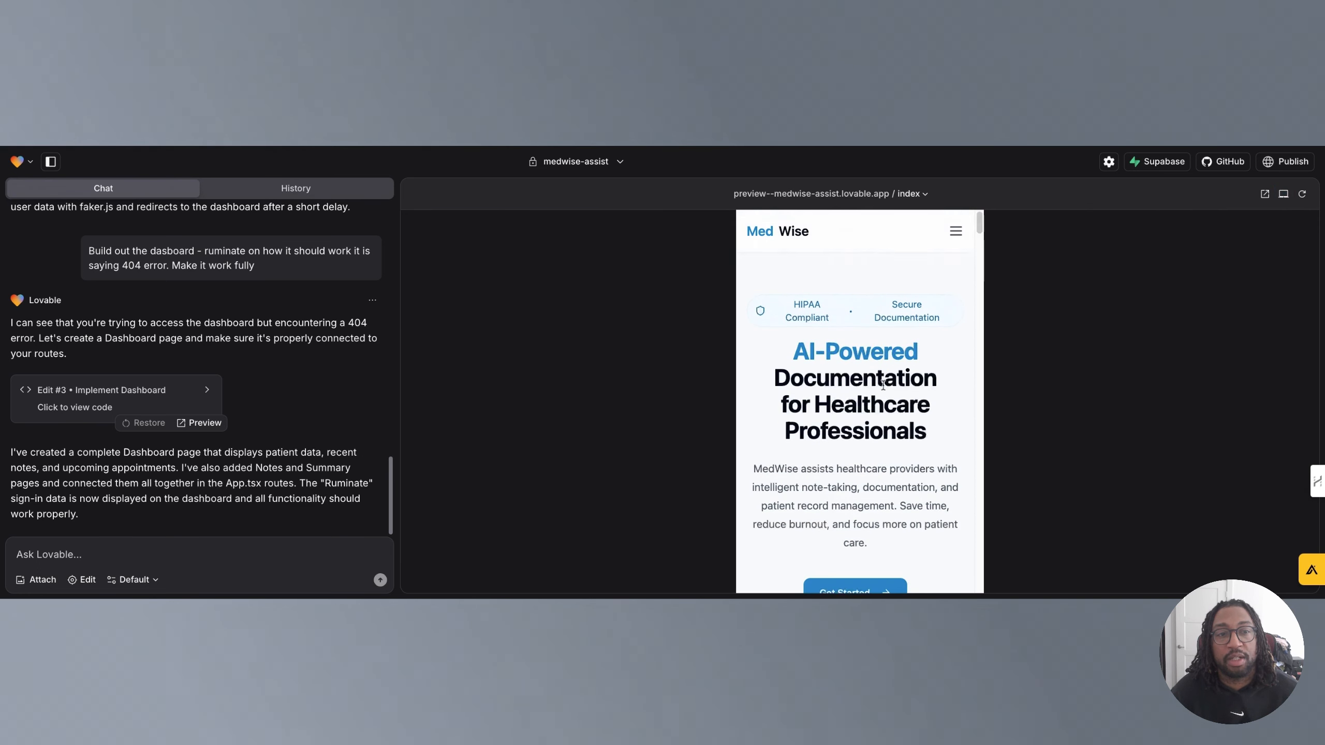
click(1283, 195)
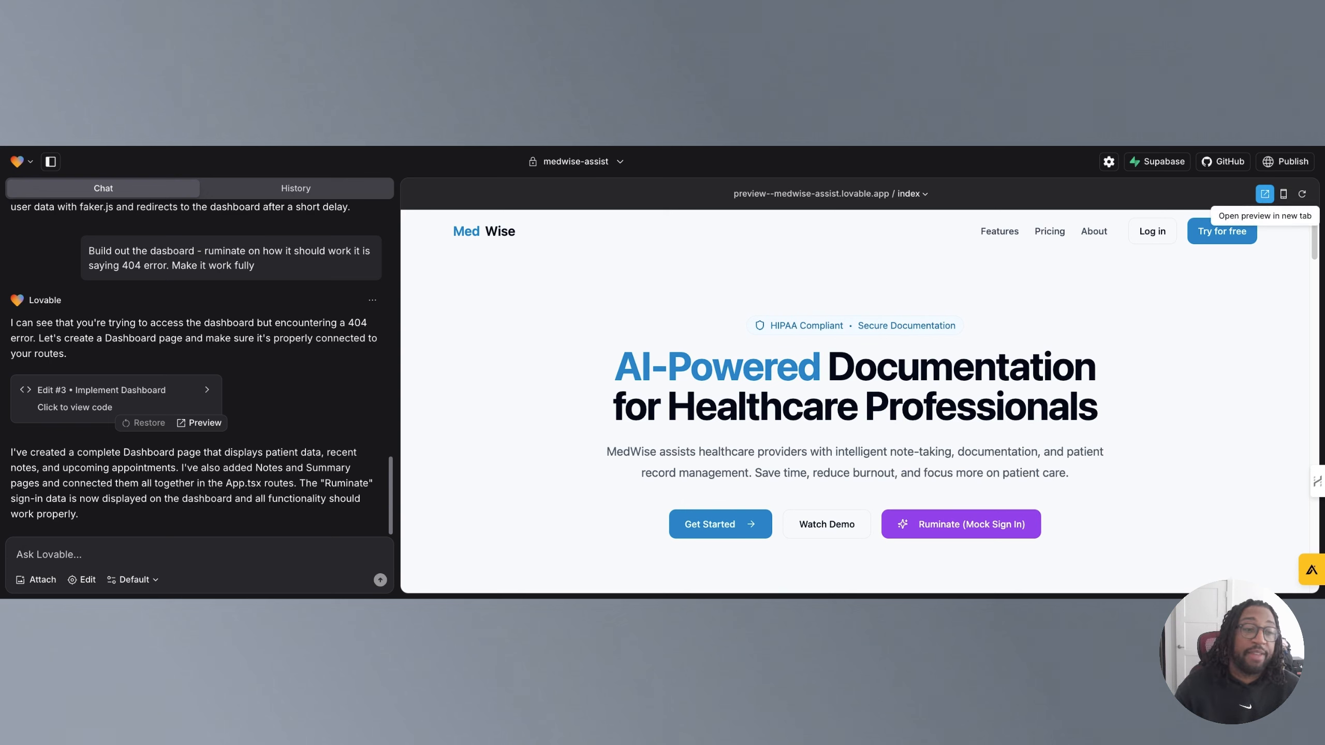
Refresh the preview and scroll through the MedWise landing page's features and pricing sections.
click(1301, 195)
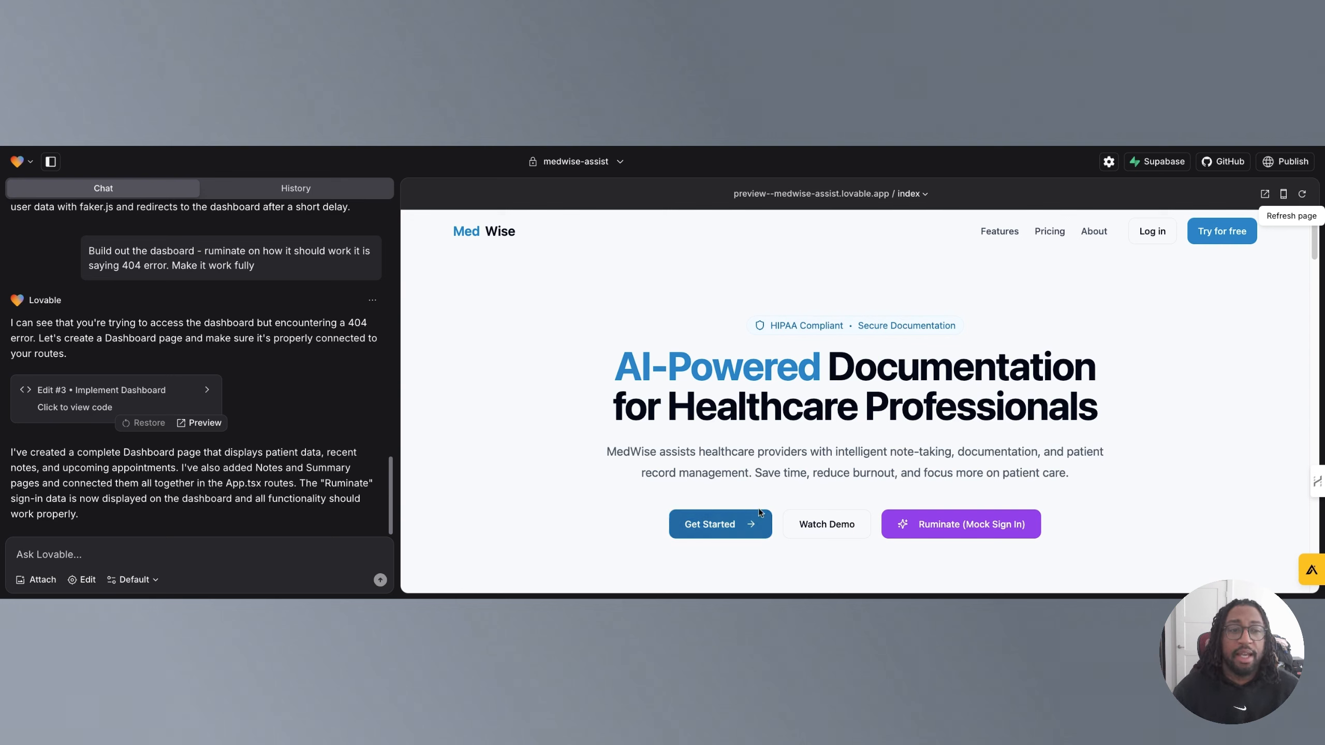
scroll(851, 530, down, 2)
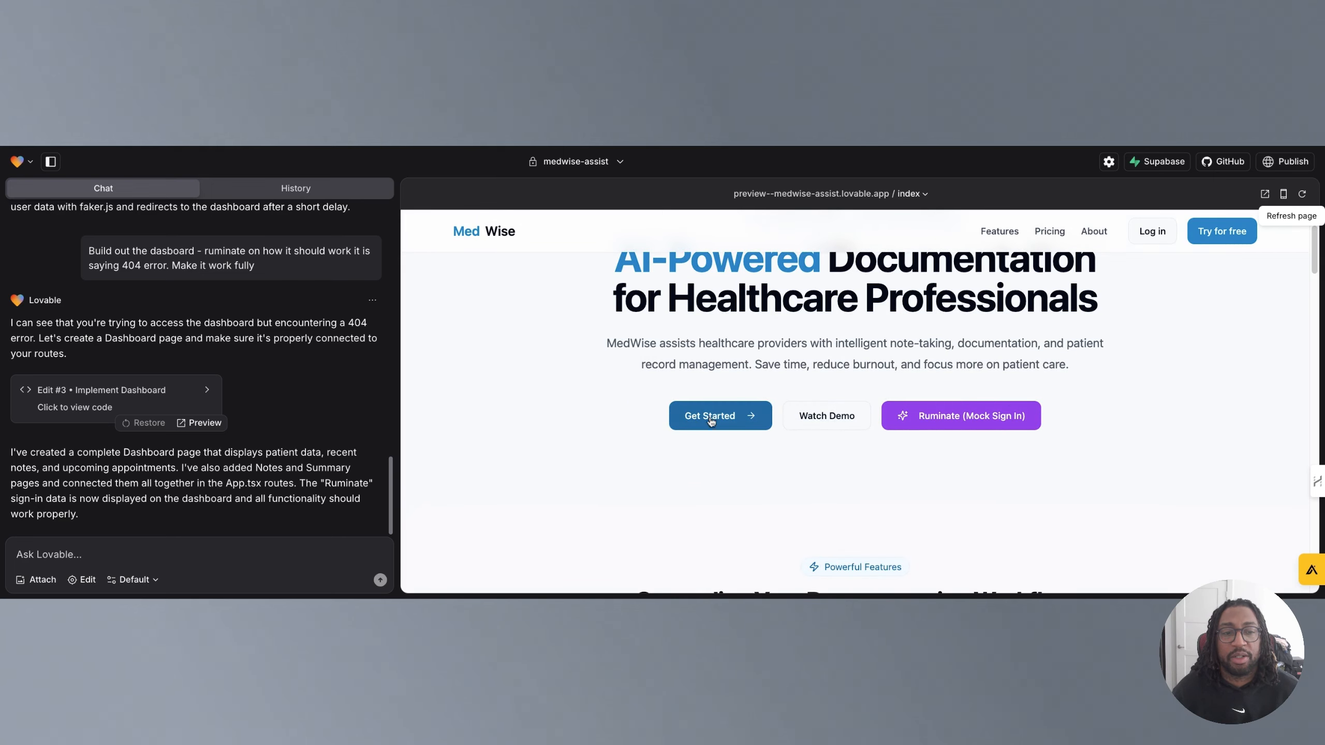
scroll(735, 443, down, 11)
scroll(730, 438, up, 3)
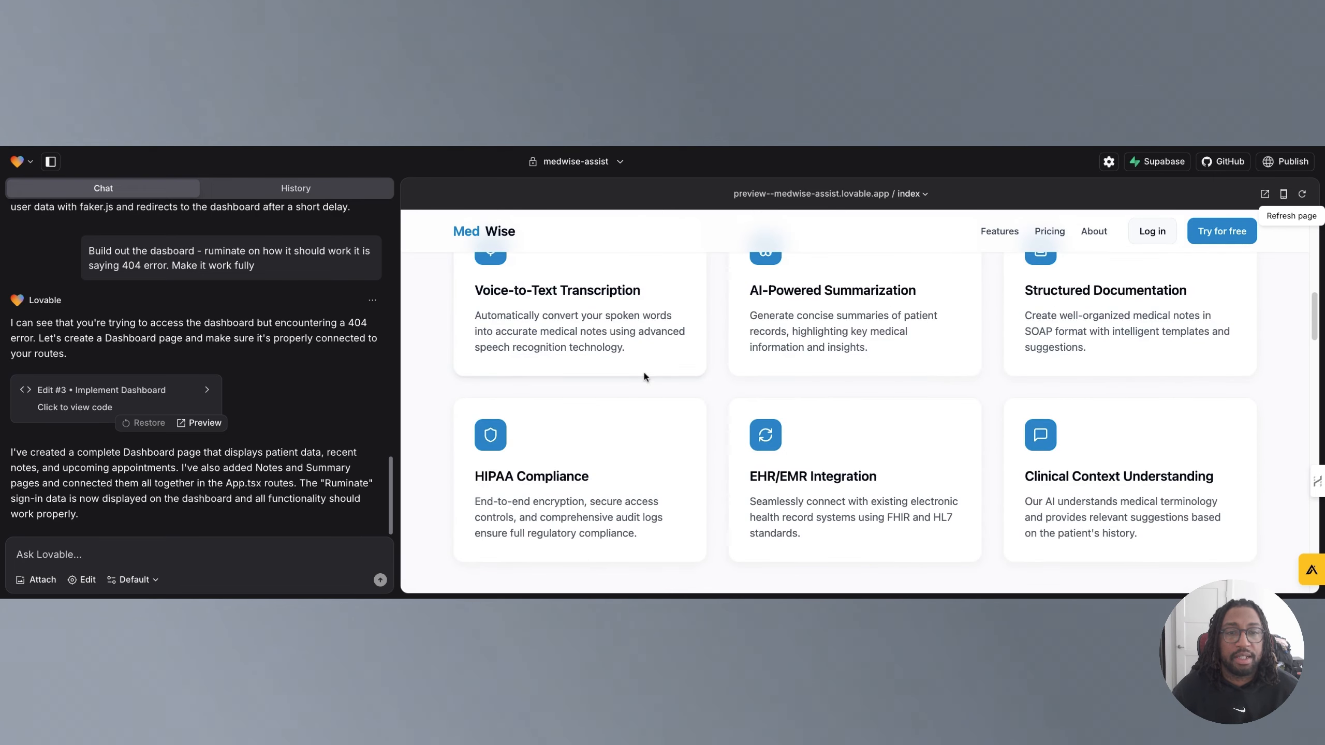
scroll(647, 386, down, 10)
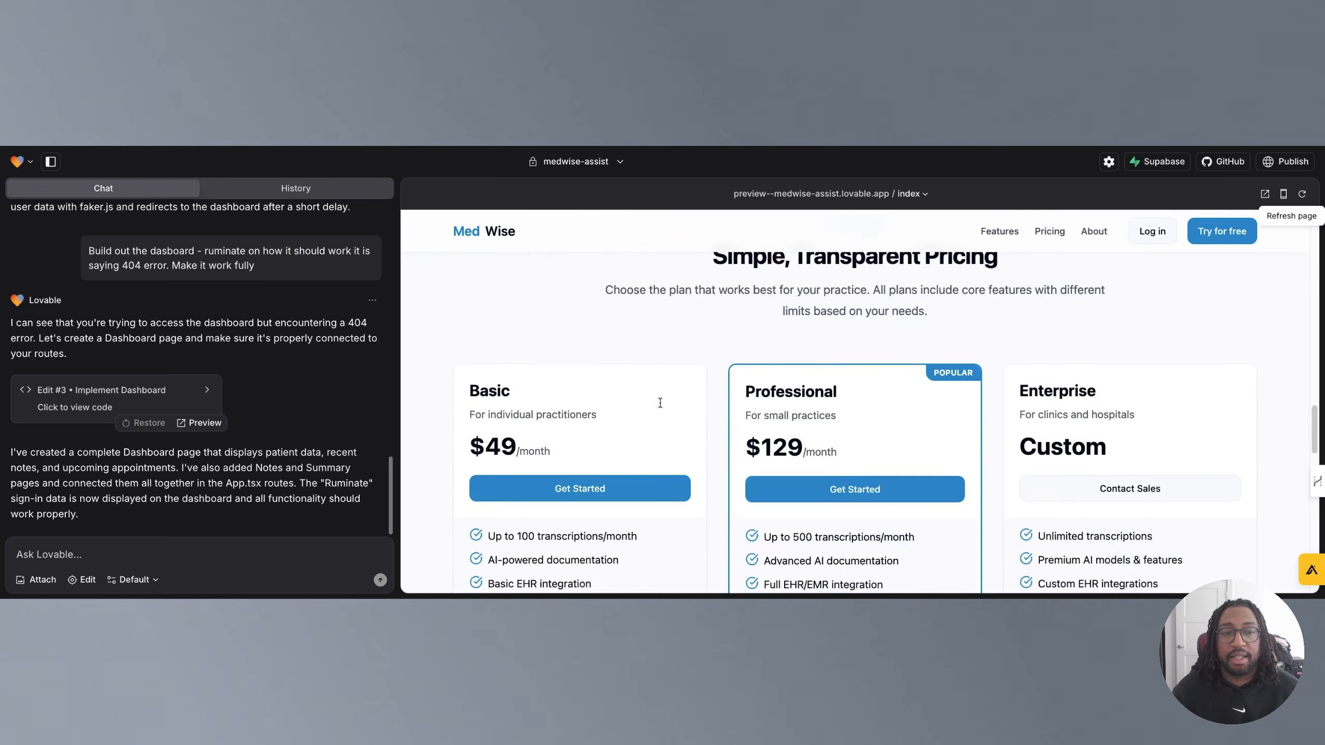
scroll(660, 402, down, 2)
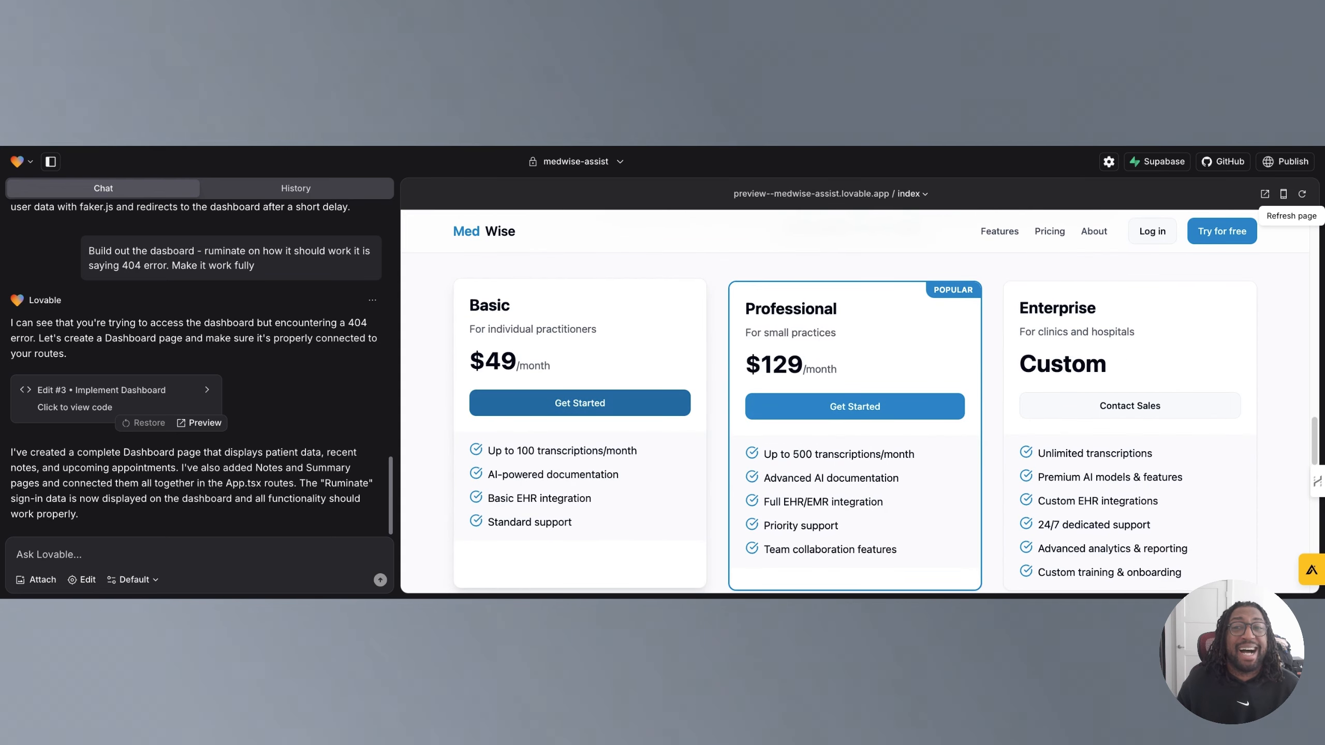
scroll(250, 412, up, 1)
scroll(250, 413, up, 15)
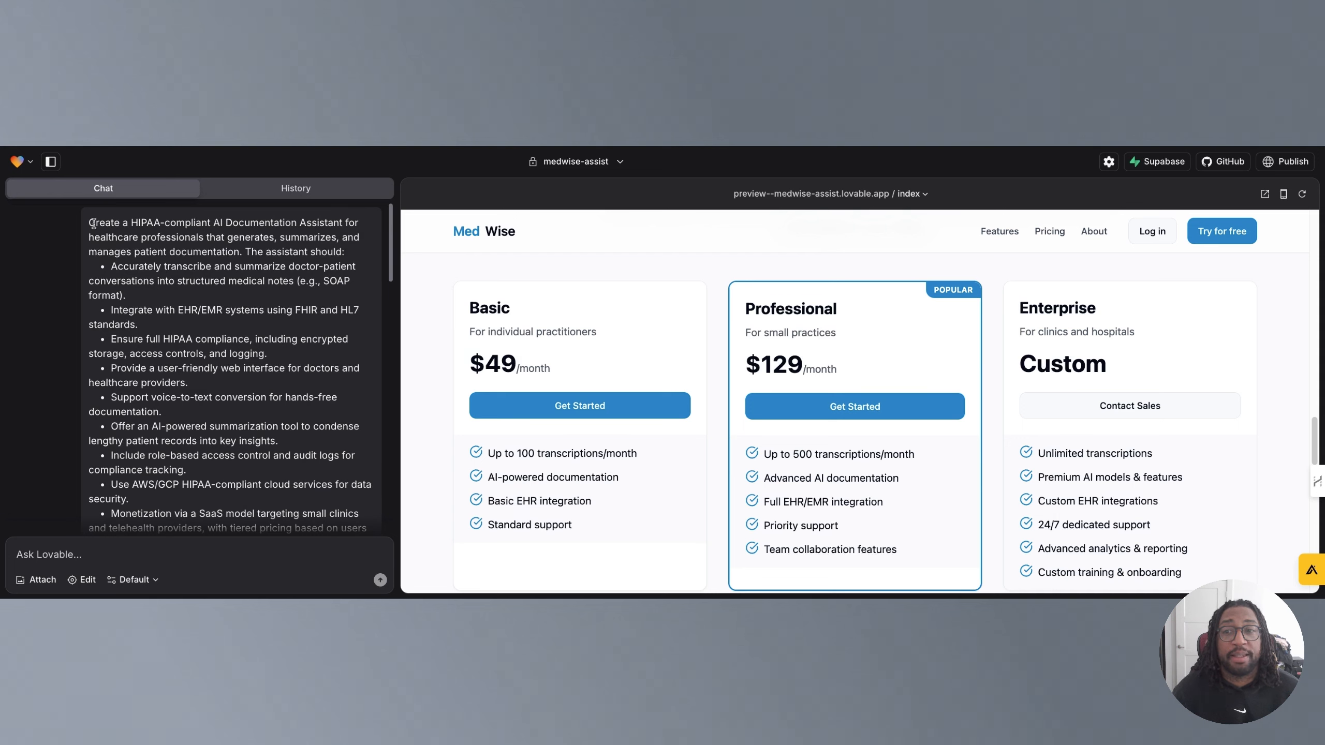
Read through the original project prompt and Lovable's first response in the chat history.
mouse_move(90, 221)
mouse_down()
mouse_move(357, 220)
mouse_move(174, 233)
mouse_move(198, 233)
mouse_up()
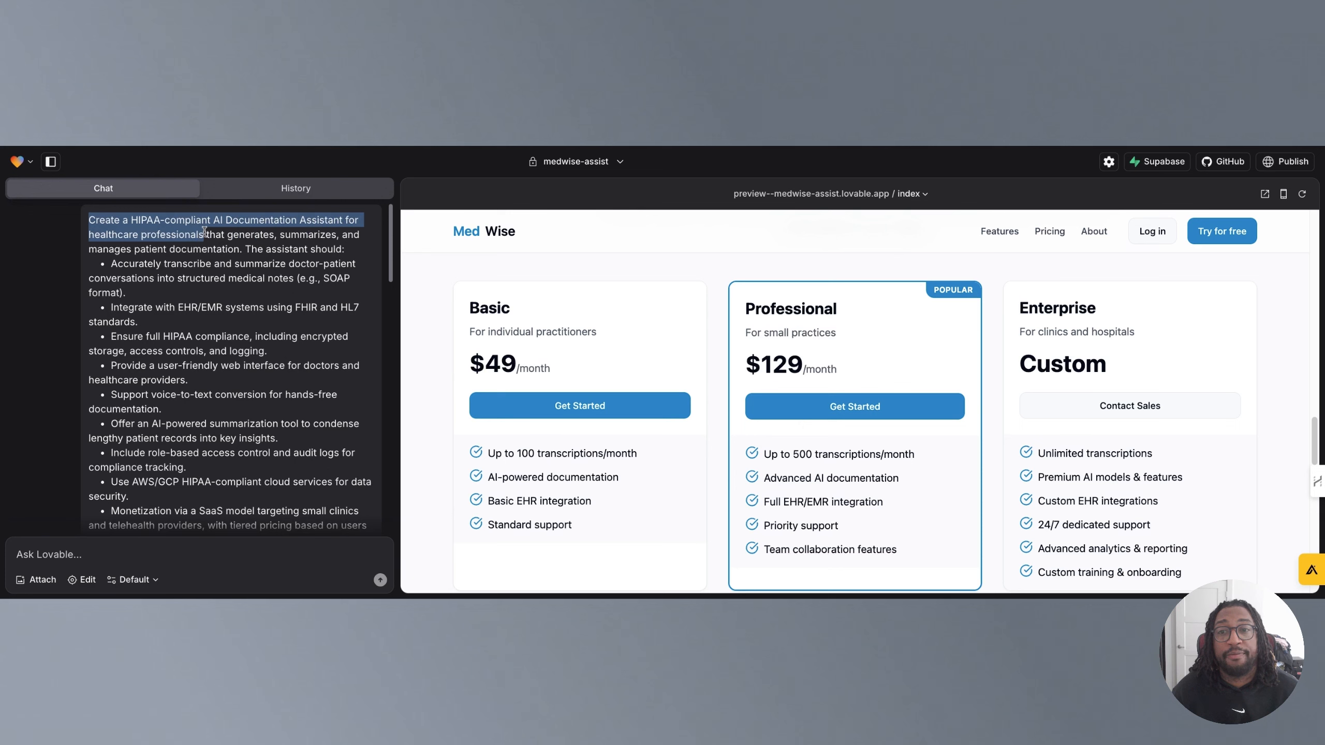
click(202, 282)
scroll(200, 285, down, 5)
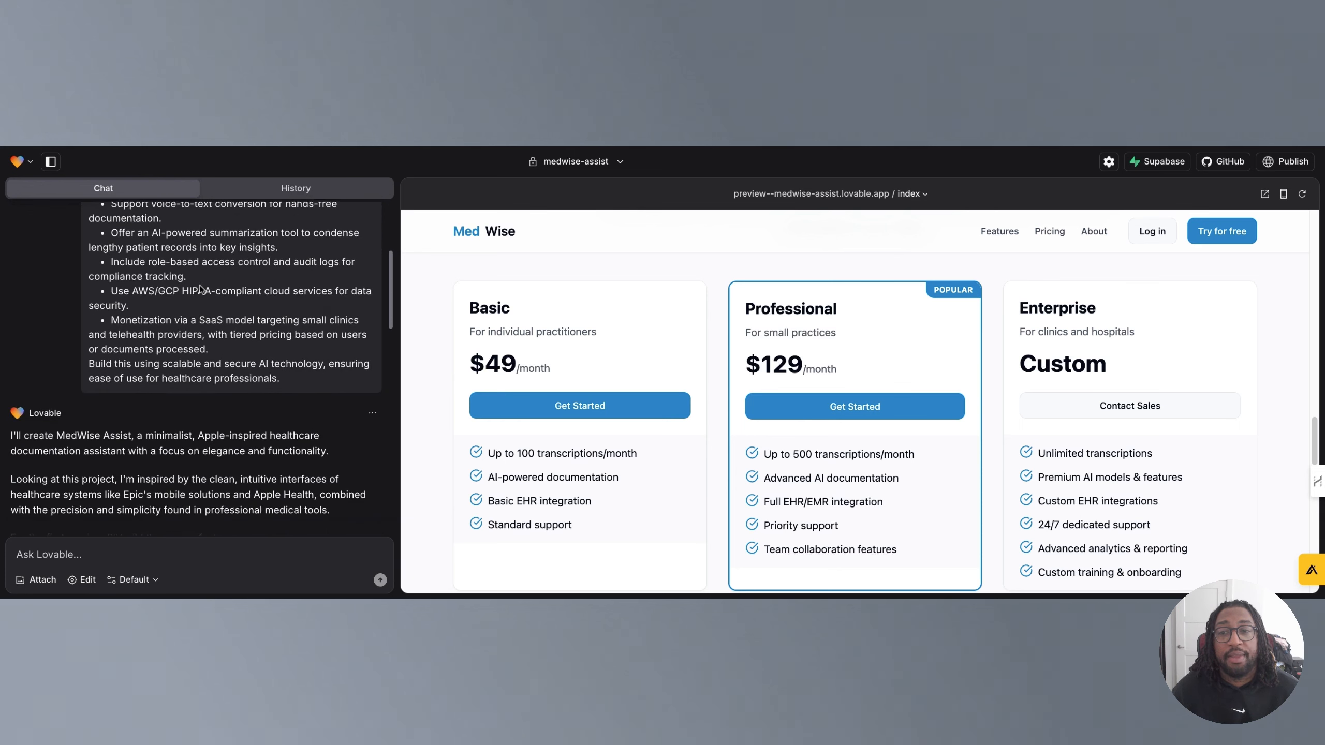
scroll(201, 288, down, 1)
scroll(78, 365, down, 3)
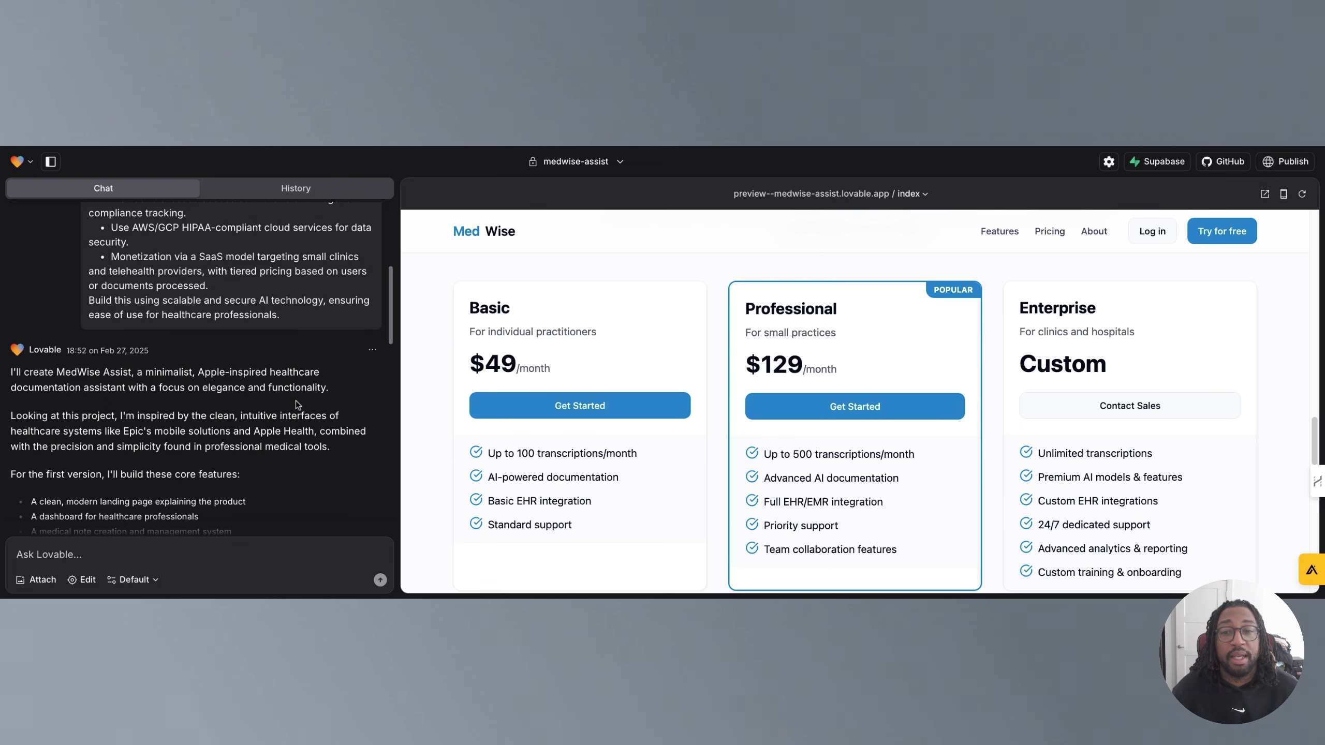
scroll(92, 399, down, 3)
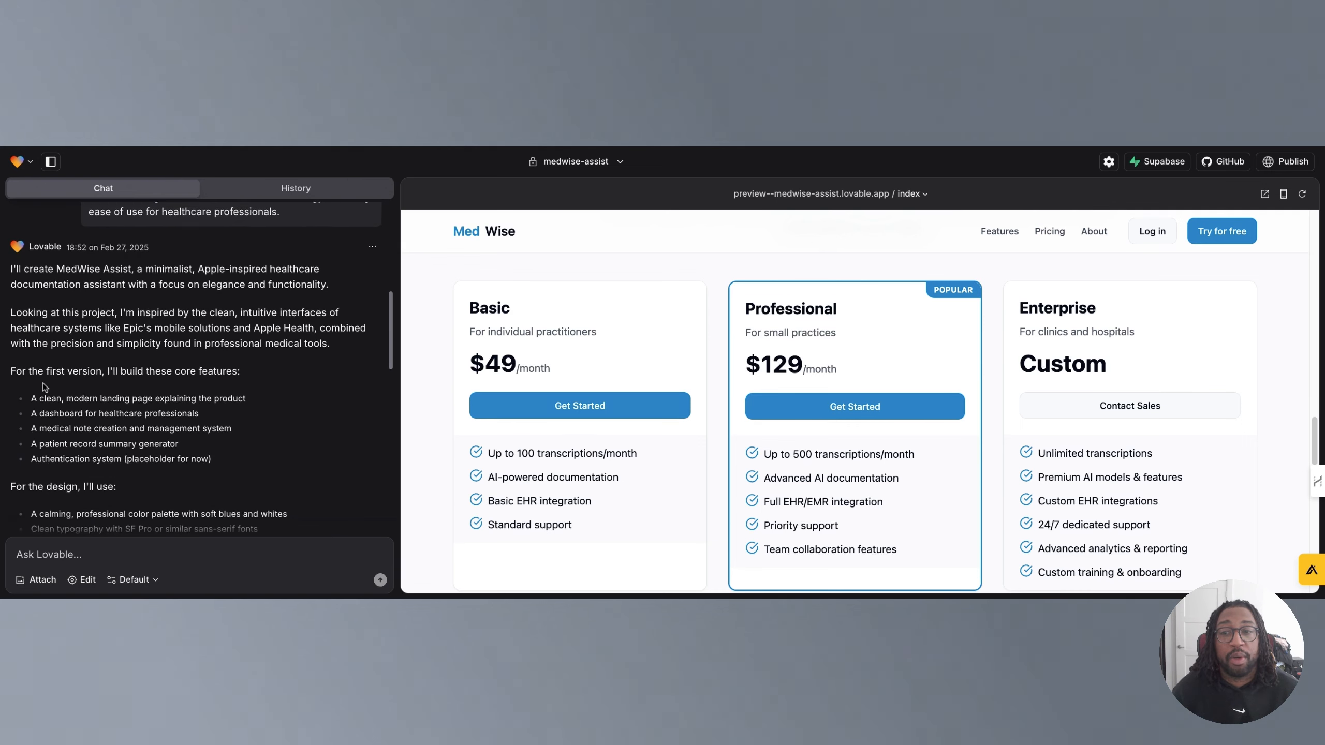
scroll(42, 387, down, 3)
scroll(51, 393, down, 2)
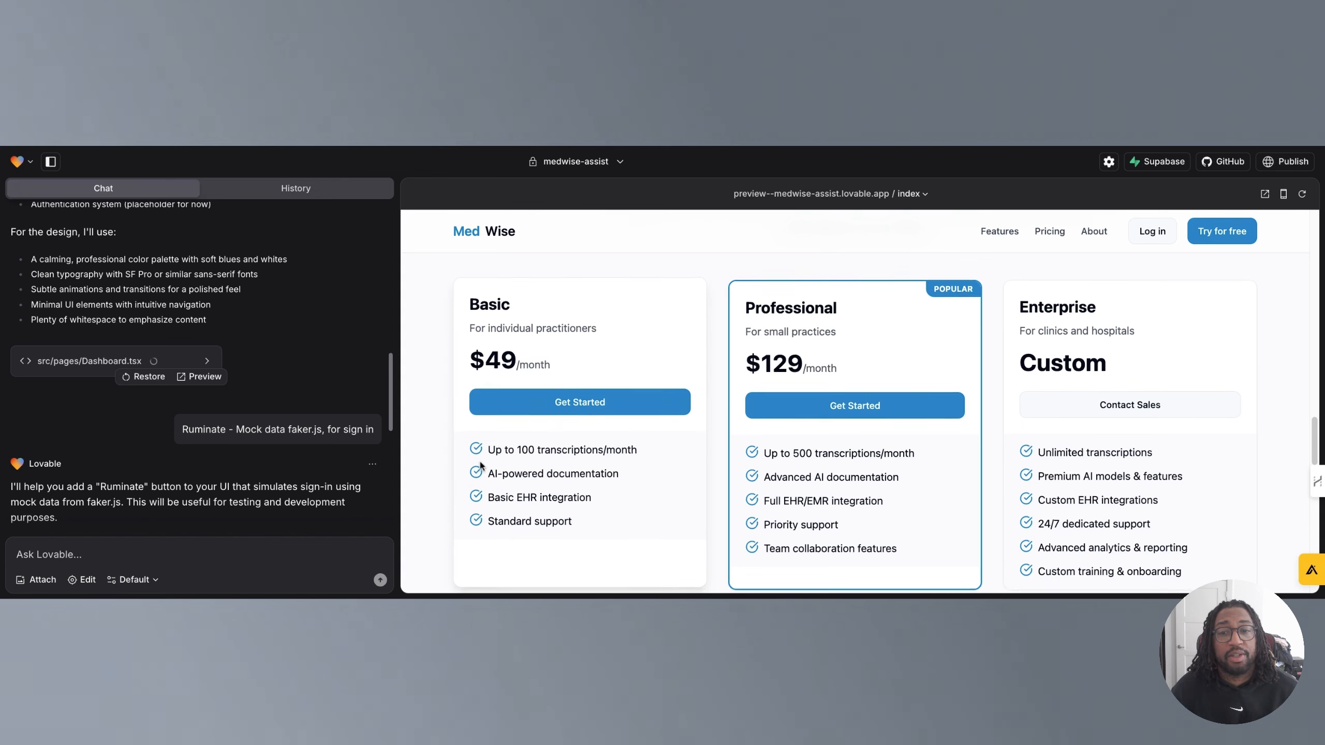
Sign in with the Ruminate (Mock Sign In) button and scroll the resulting dashboard down to its footer.
scroll(479, 459, down, 1)
scroll(532, 449, down, 3)
scroll(533, 451, up, 10)
scroll(533, 452, up, 15)
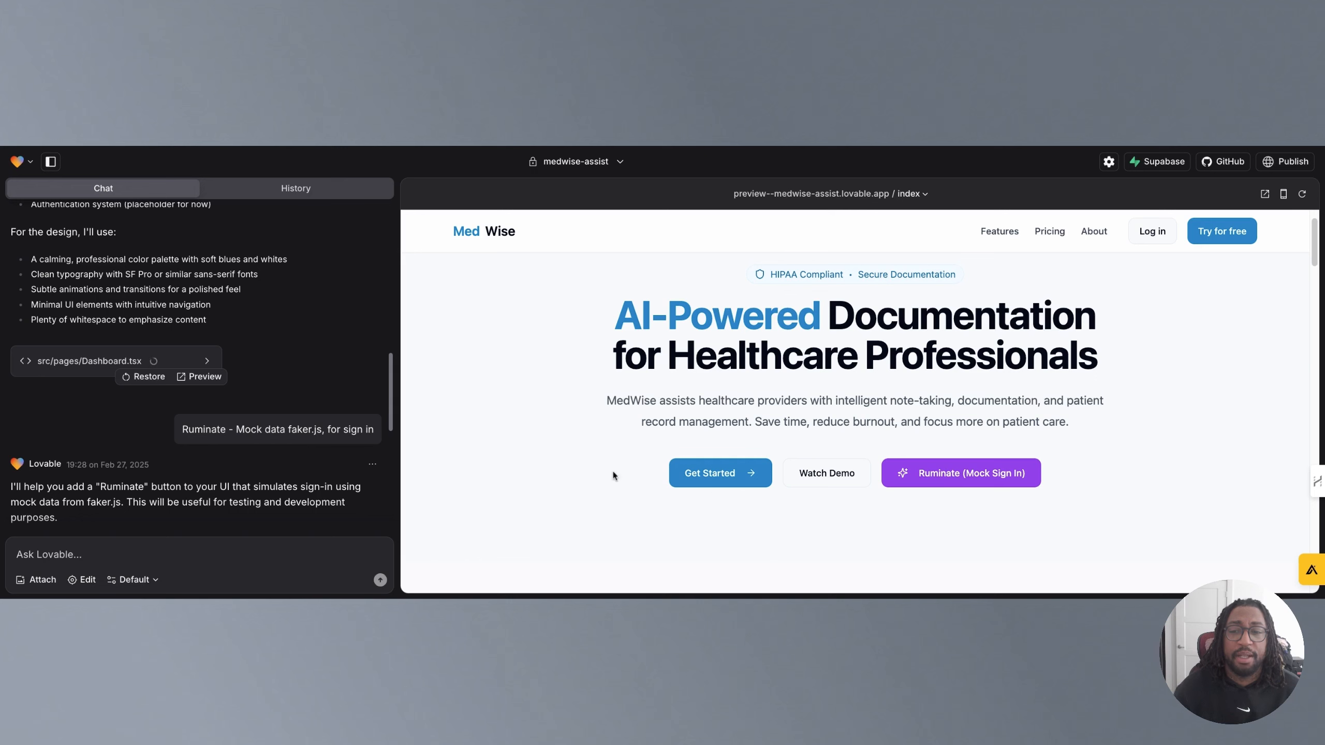
click(953, 477)
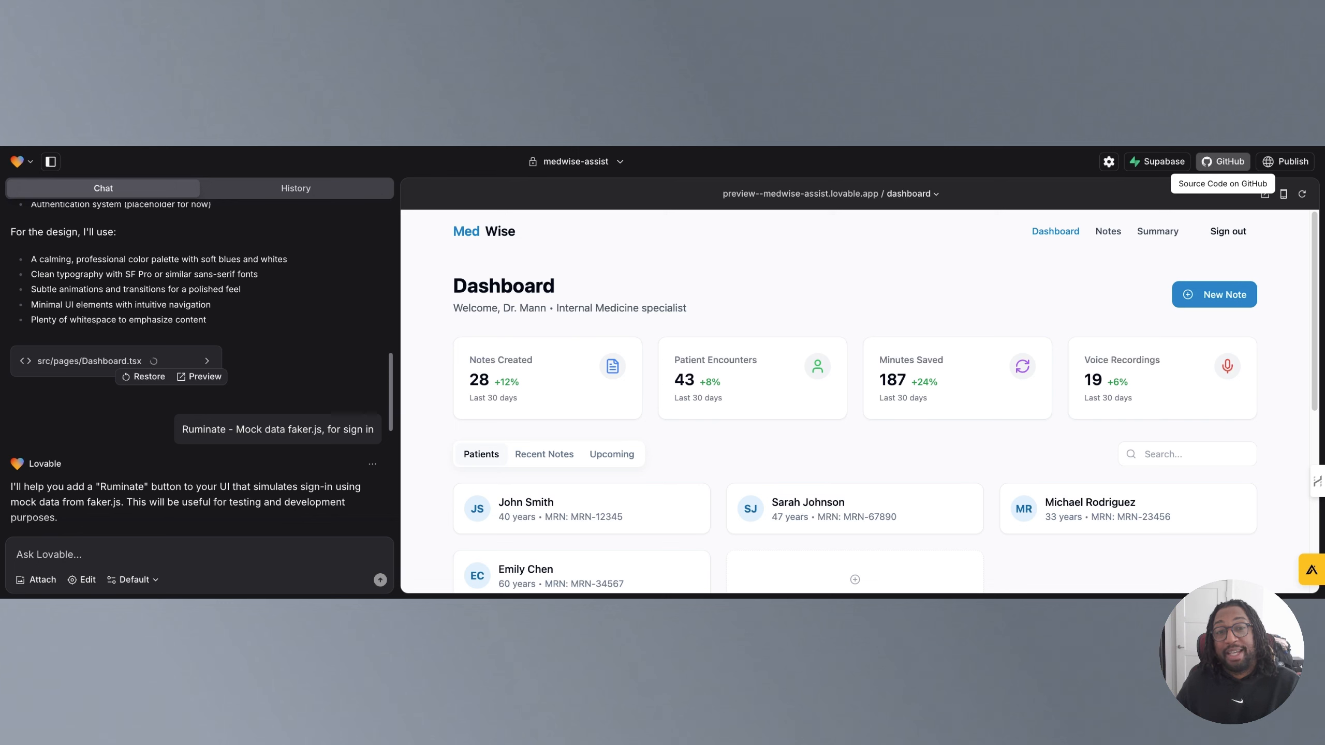
scroll(644, 391, down, 10)
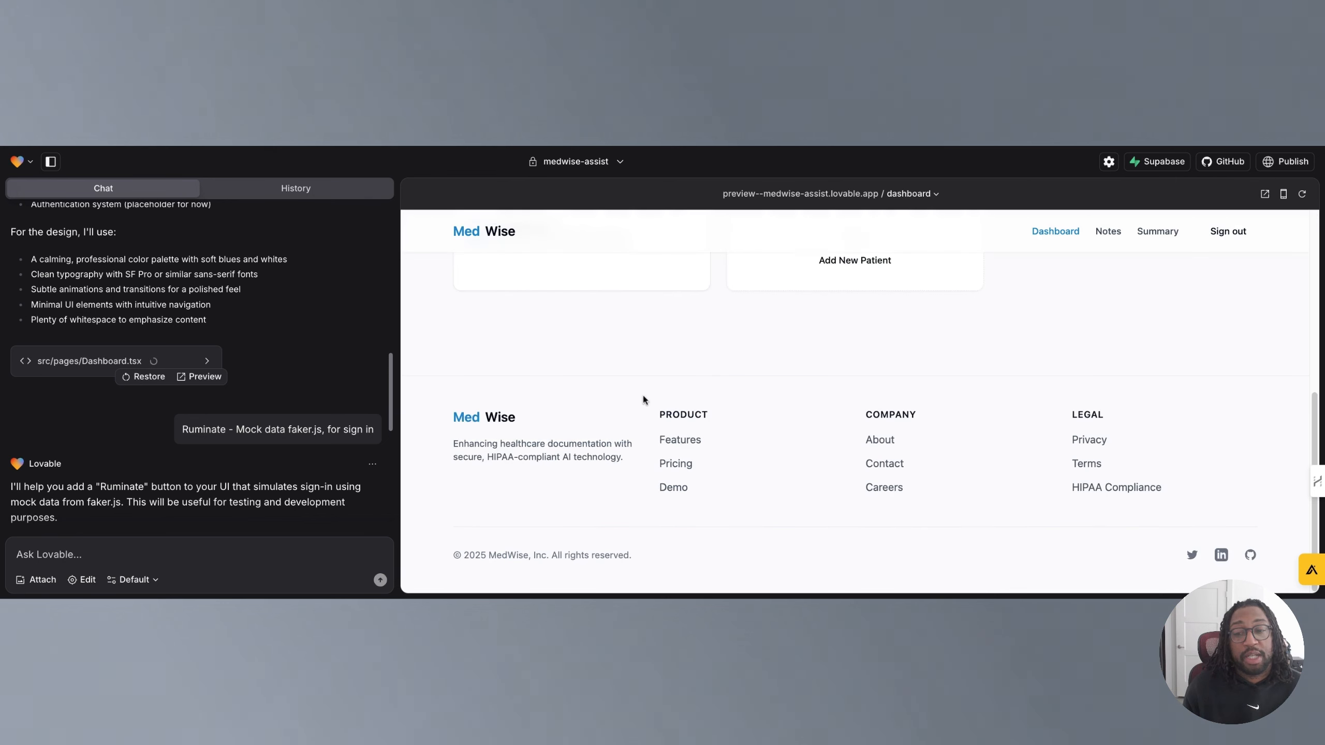
scroll(301, 468, down, 8)
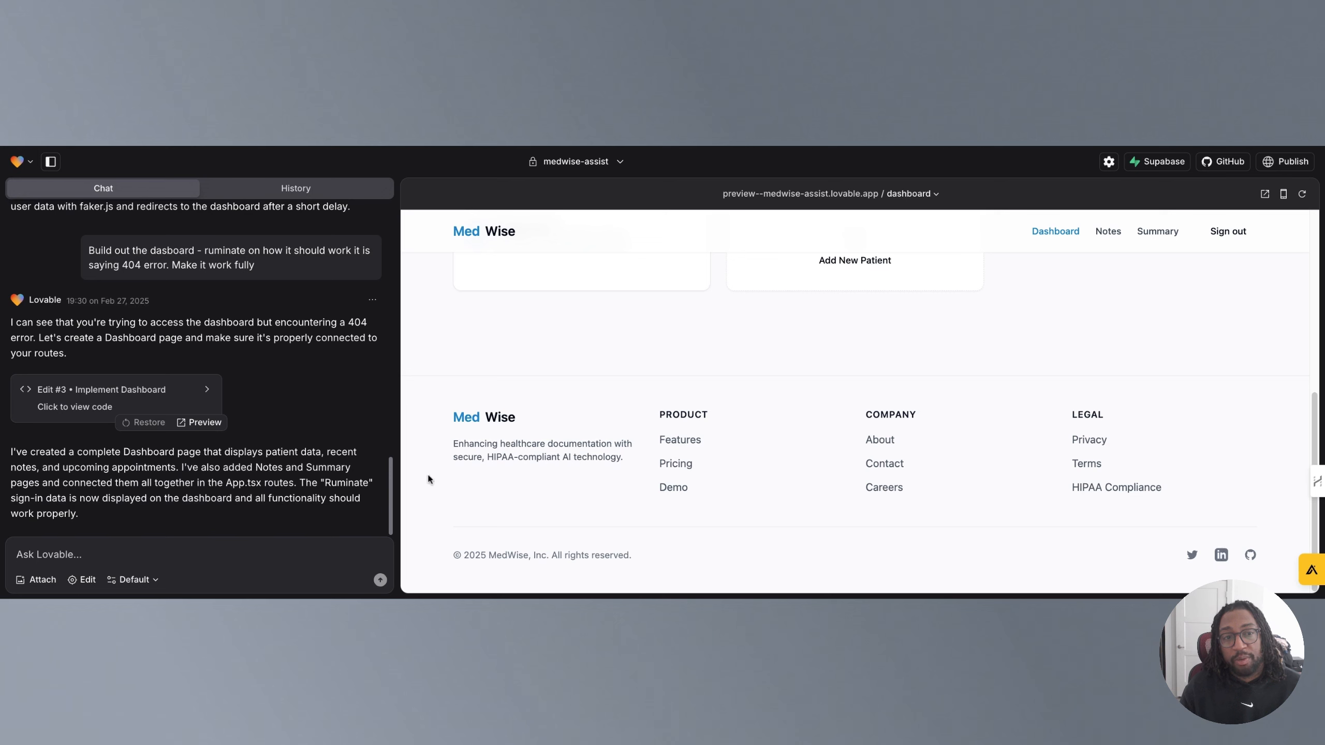
Turn on Edit mode, select the footer's MedWise brand block to inspect its style properties, and close the editor.
click(85, 580)
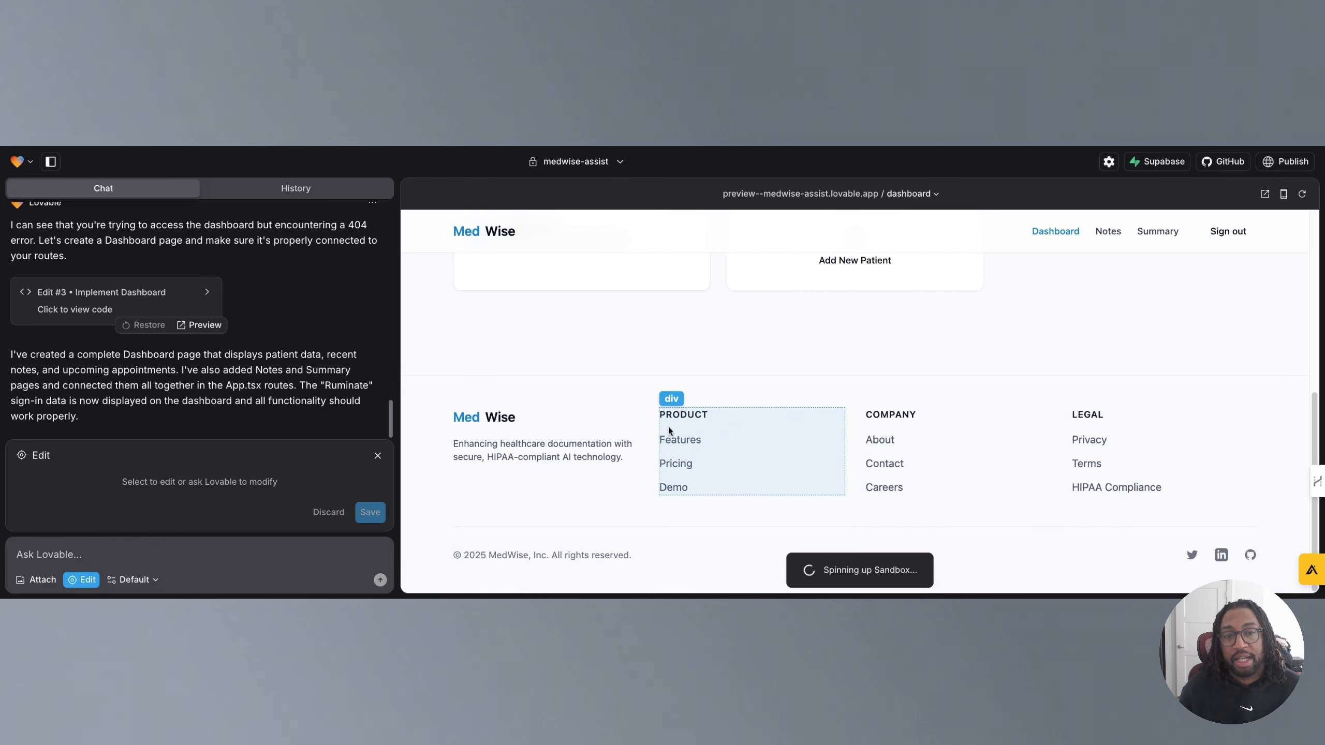
click(474, 437)
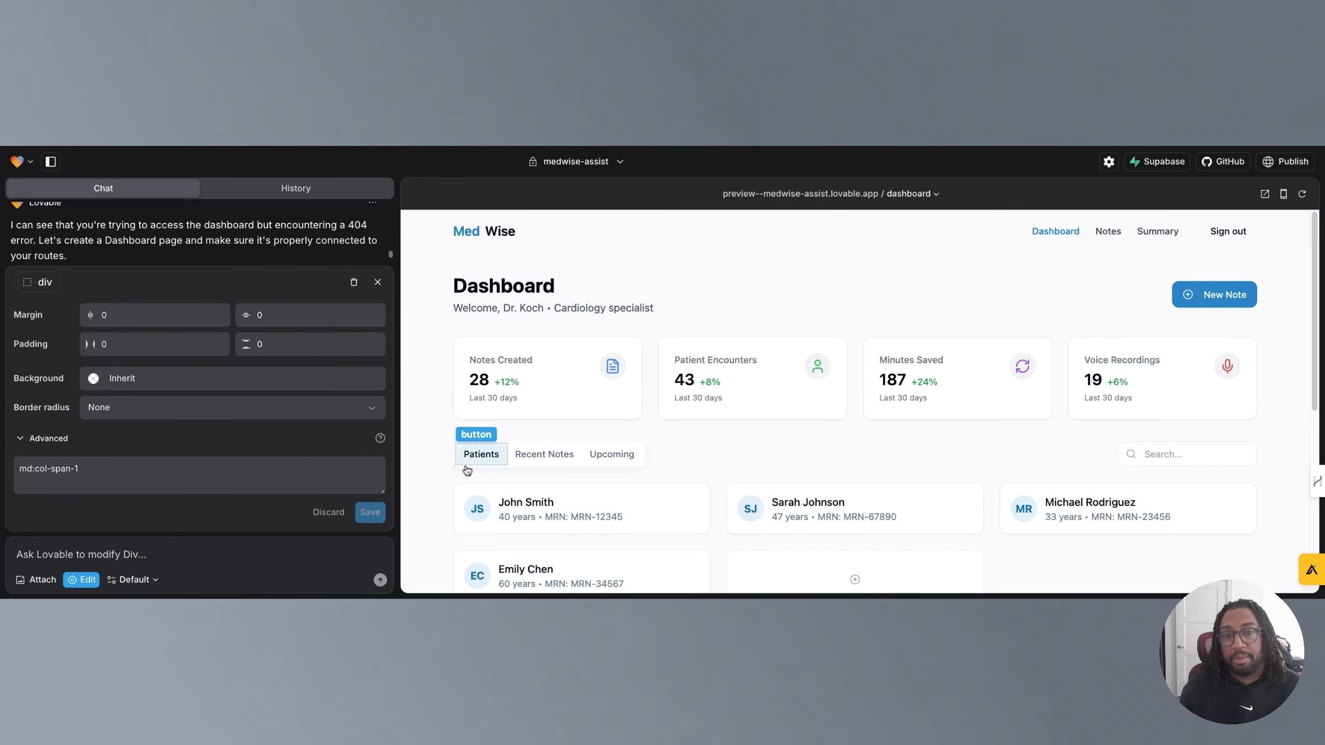
scroll(481, 485, down, 1)
scroll(479, 481, down, 5)
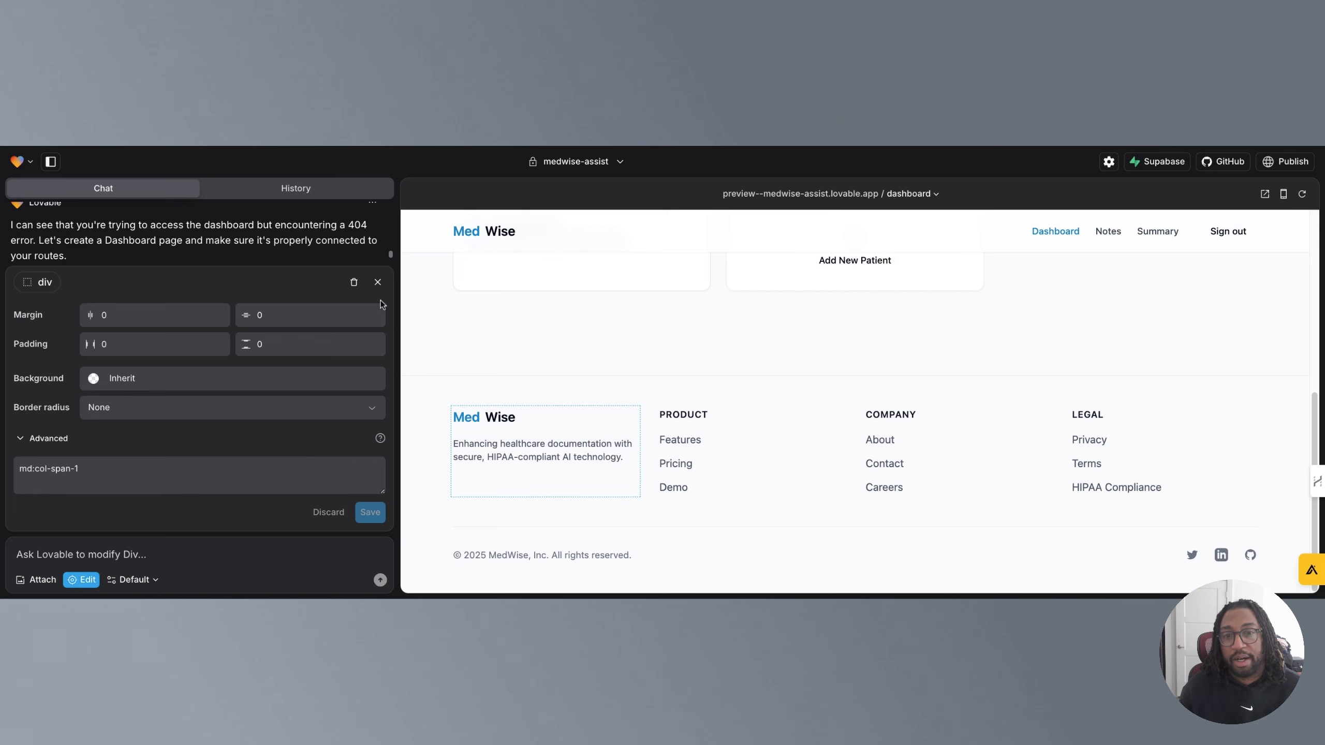
click(378, 283)
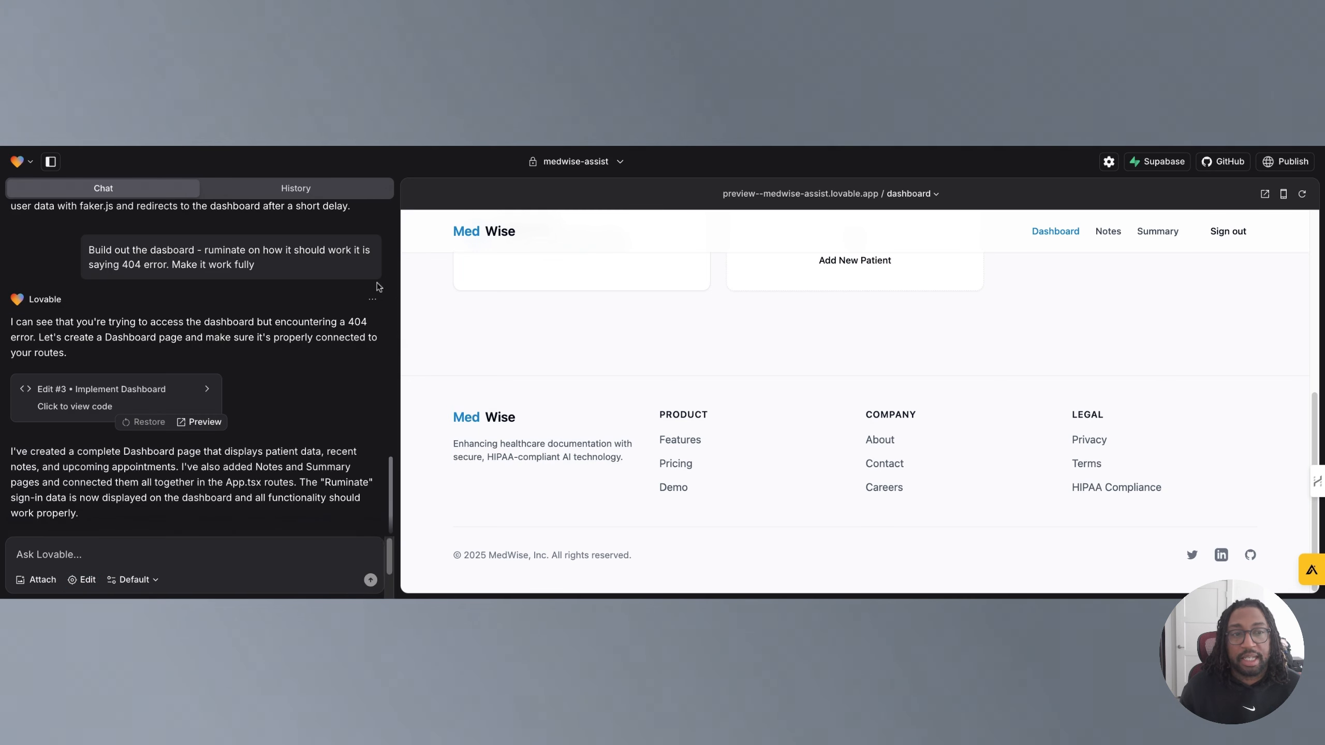
scroll(484, 495, up, 5)
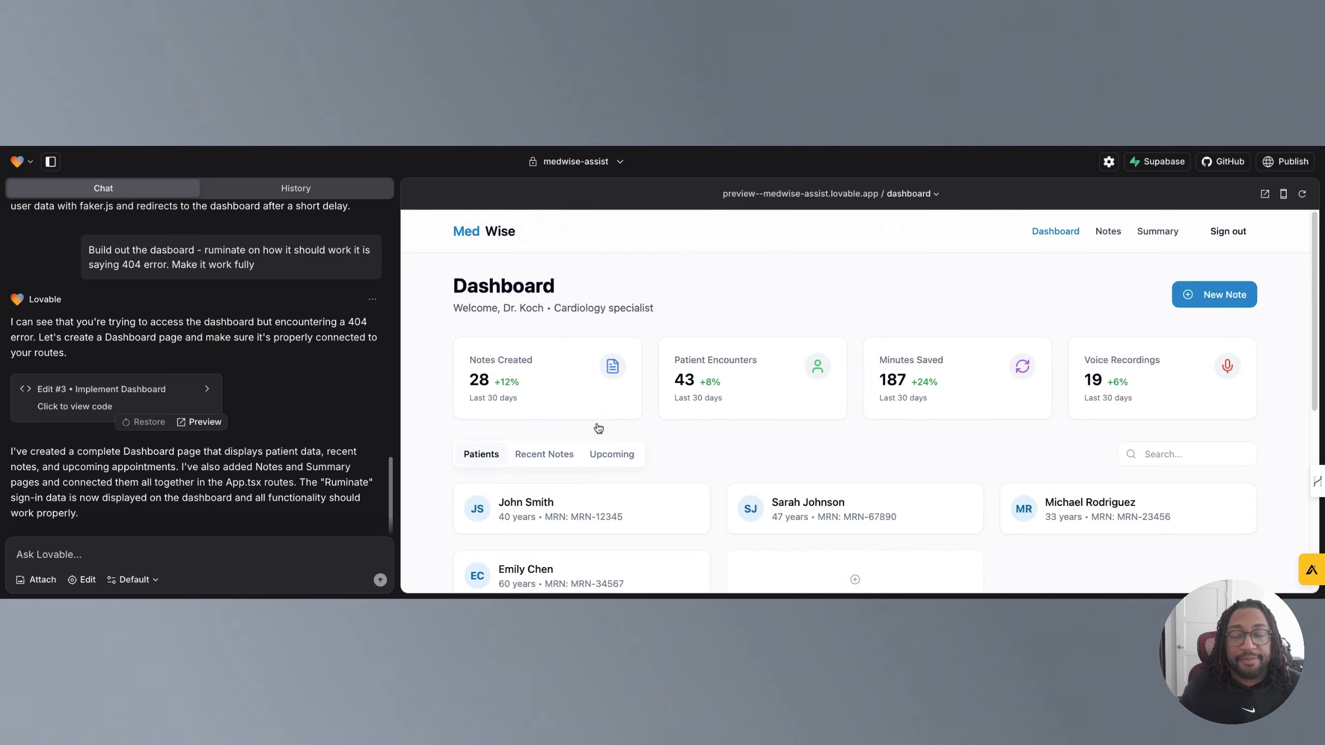